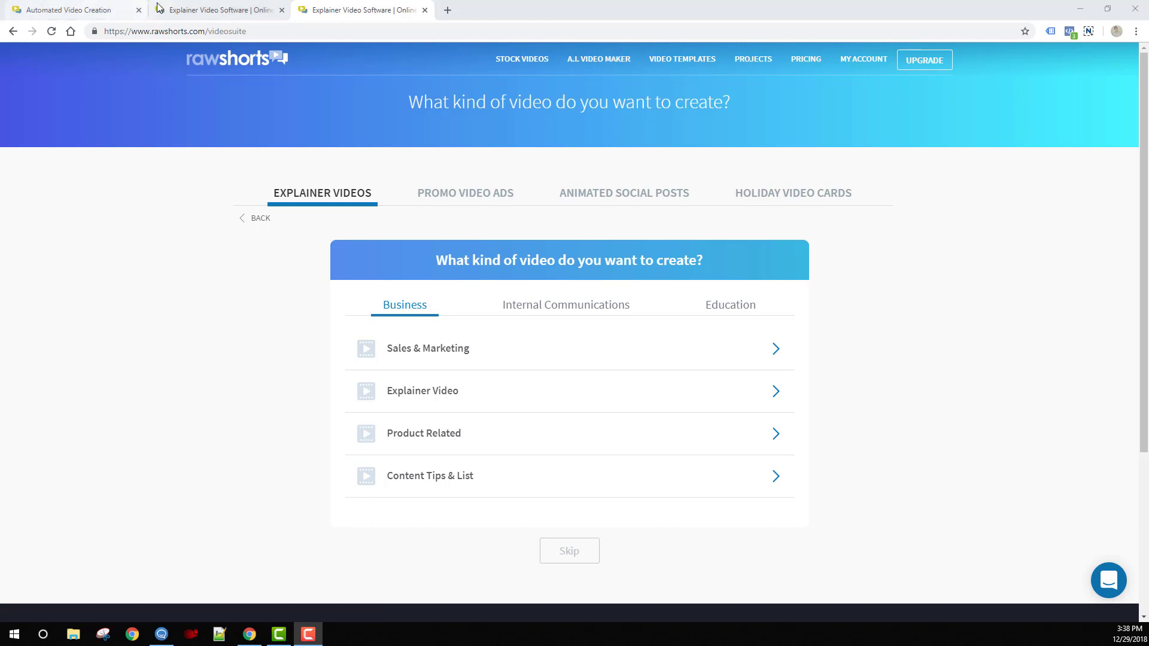
Browse the Internal Communications and Education categories, then start a Business Explainer Video storyboard.
{"action": "left_click", "coordinate": [190, 11]}
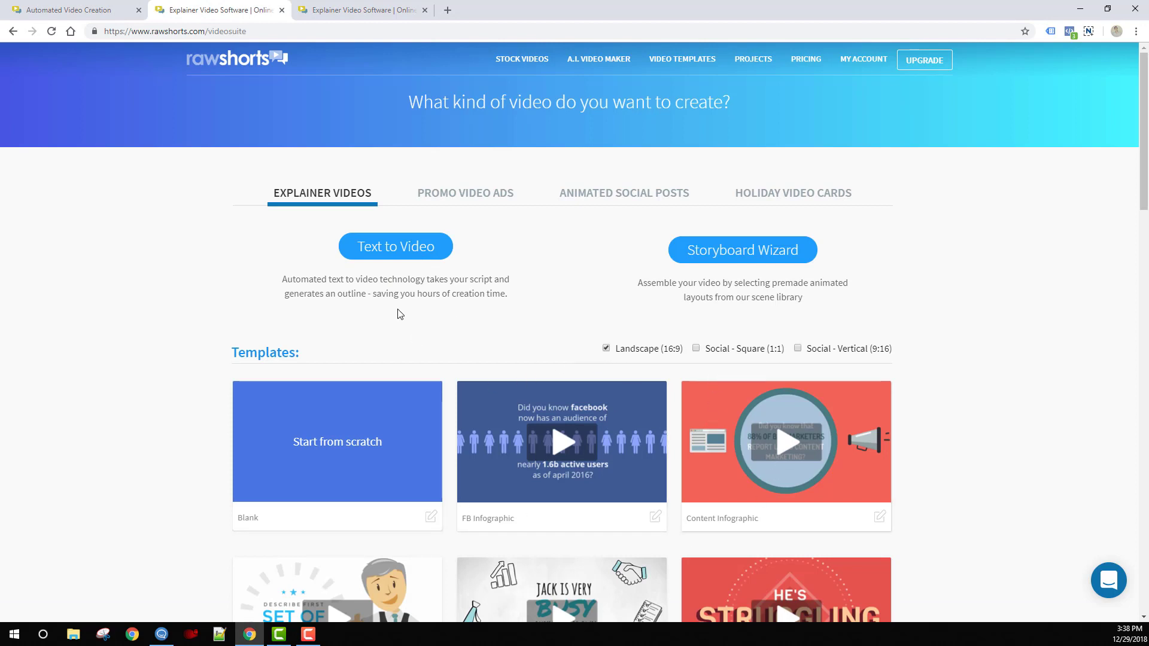
{"action": "left_click", "coordinate": [338, 7]}
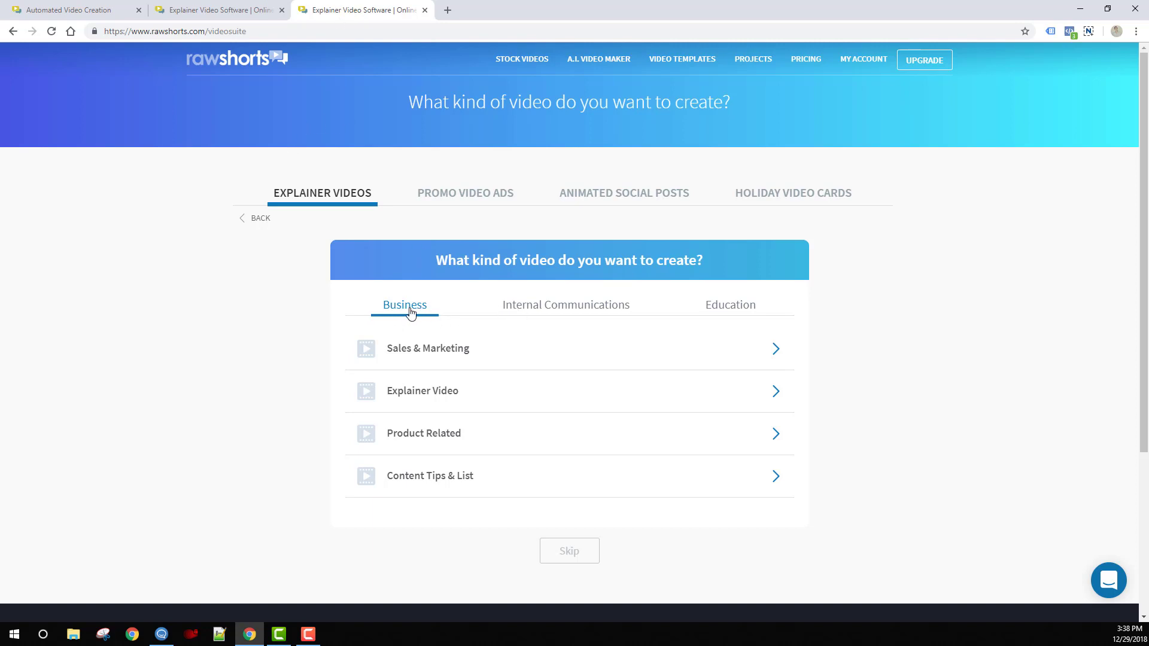
{"action": "left_click", "coordinate": [543, 308]}
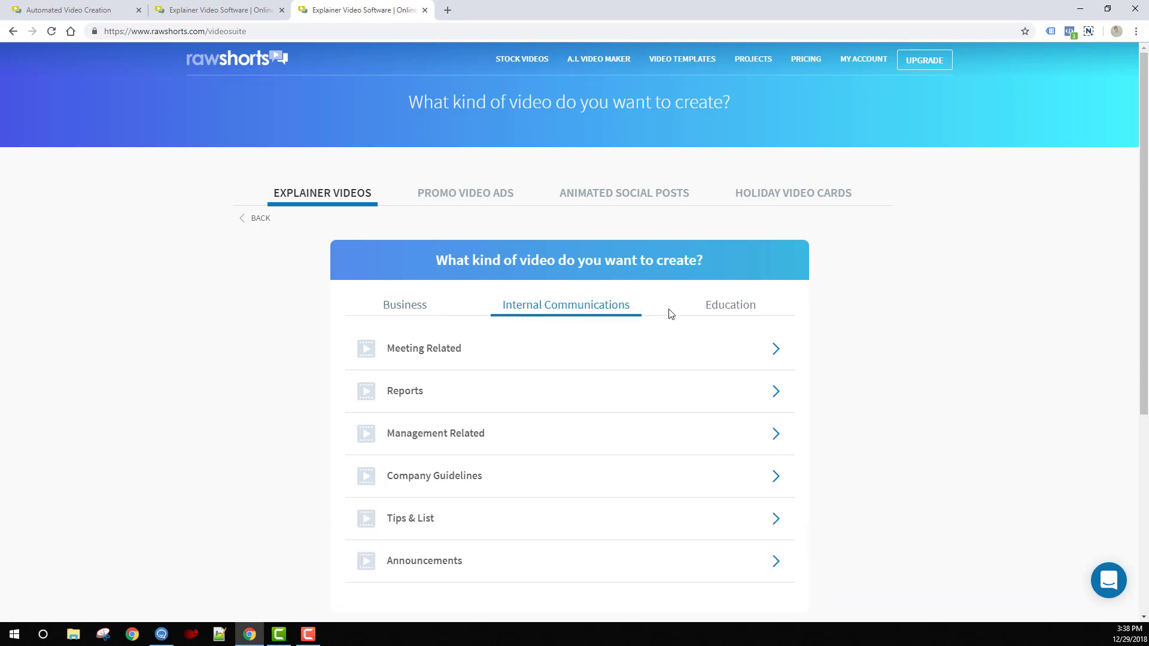
{"action": "left_click", "coordinate": [726, 311]}
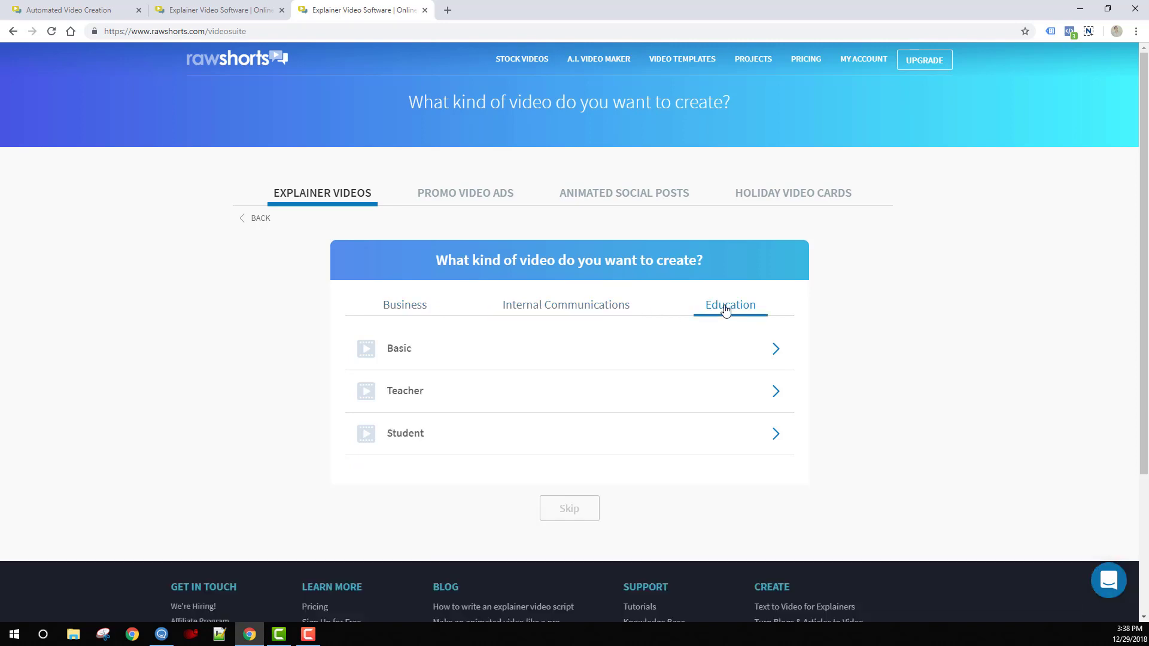
{"action": "left_click", "coordinate": [605, 312]}
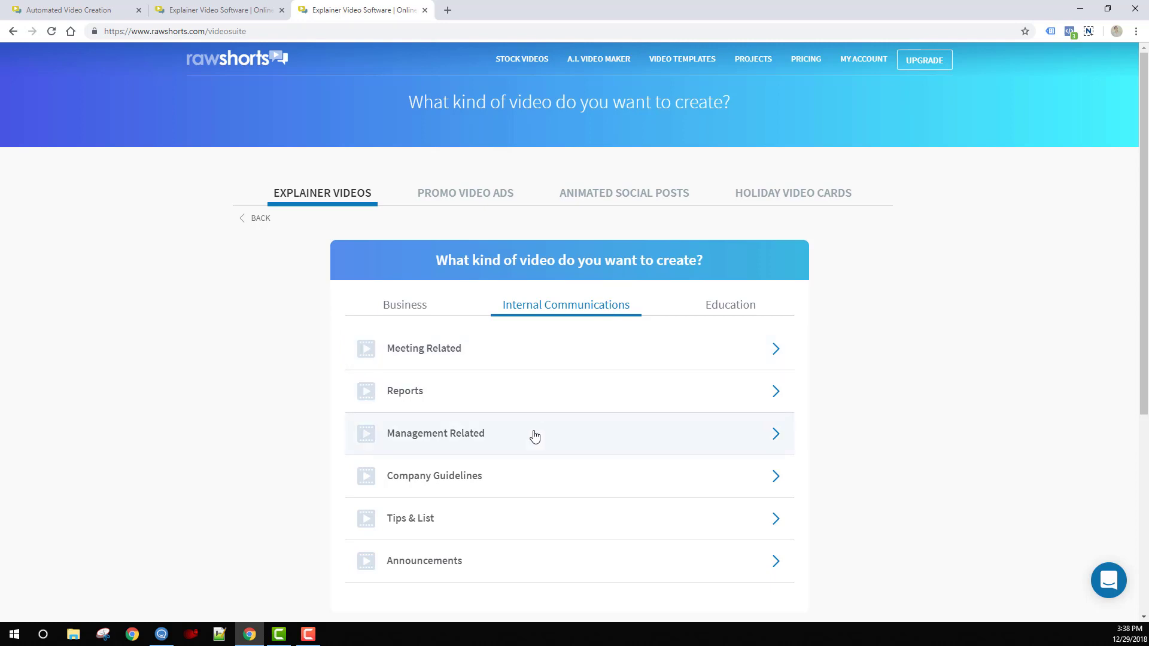
{"action": "left_click", "coordinate": [405, 309]}
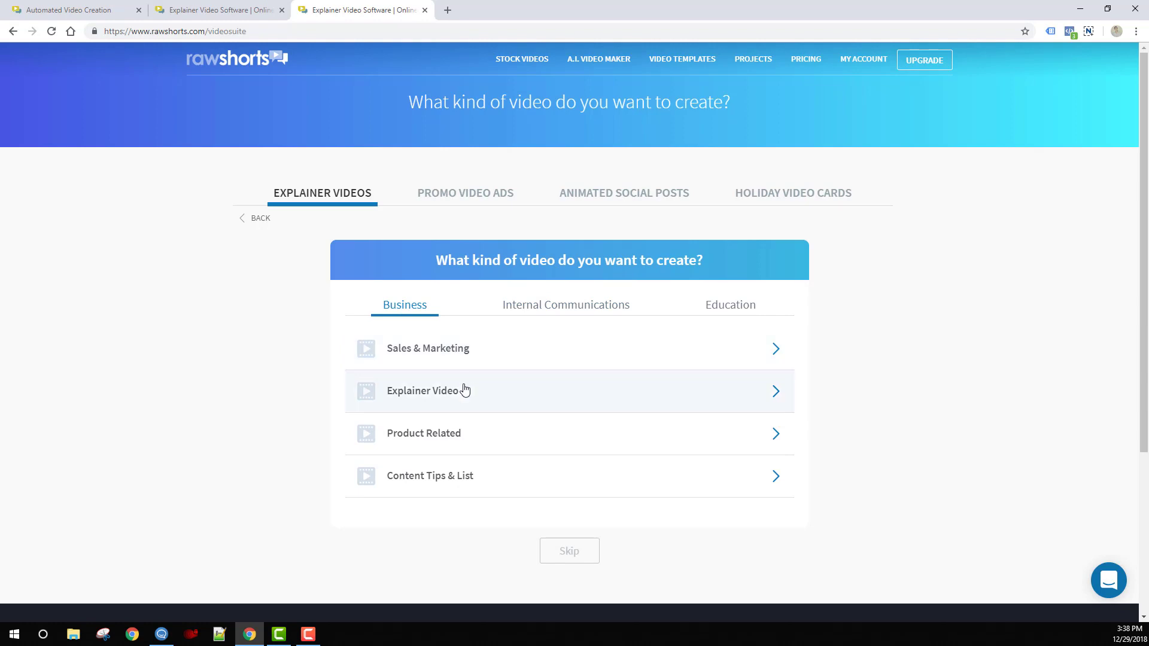
{"action": "left_click", "coordinate": [528, 398]}
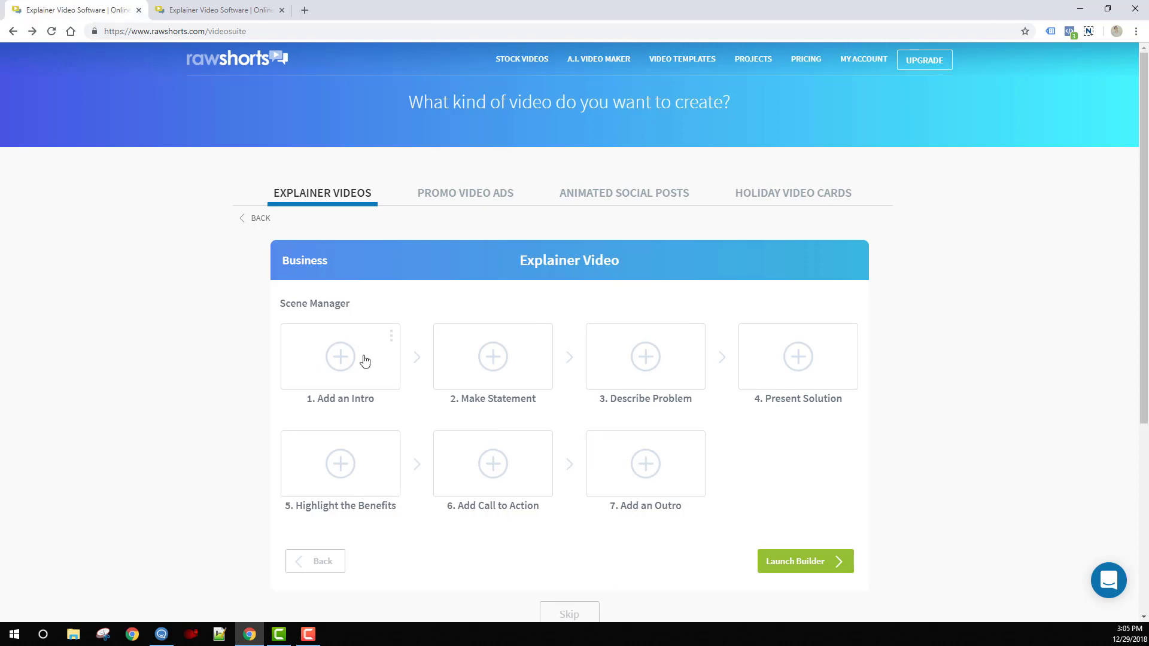
{"action": "left_click", "coordinate": [364, 359]}
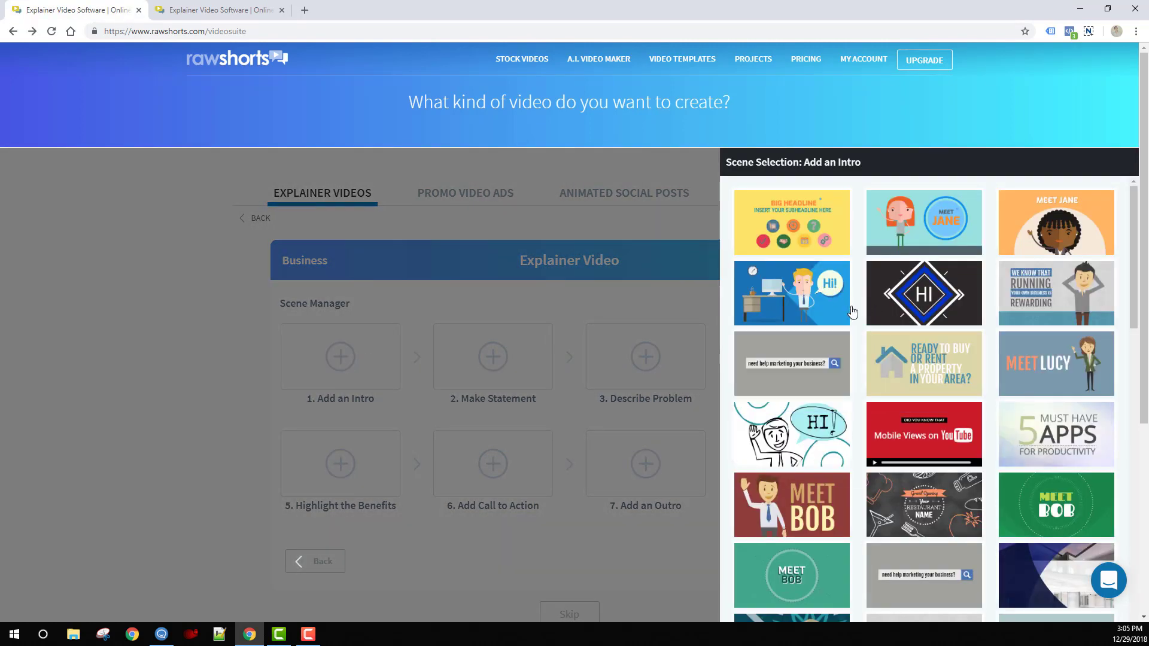
{"action": "mouse_move", "coordinate": [844, 311]}
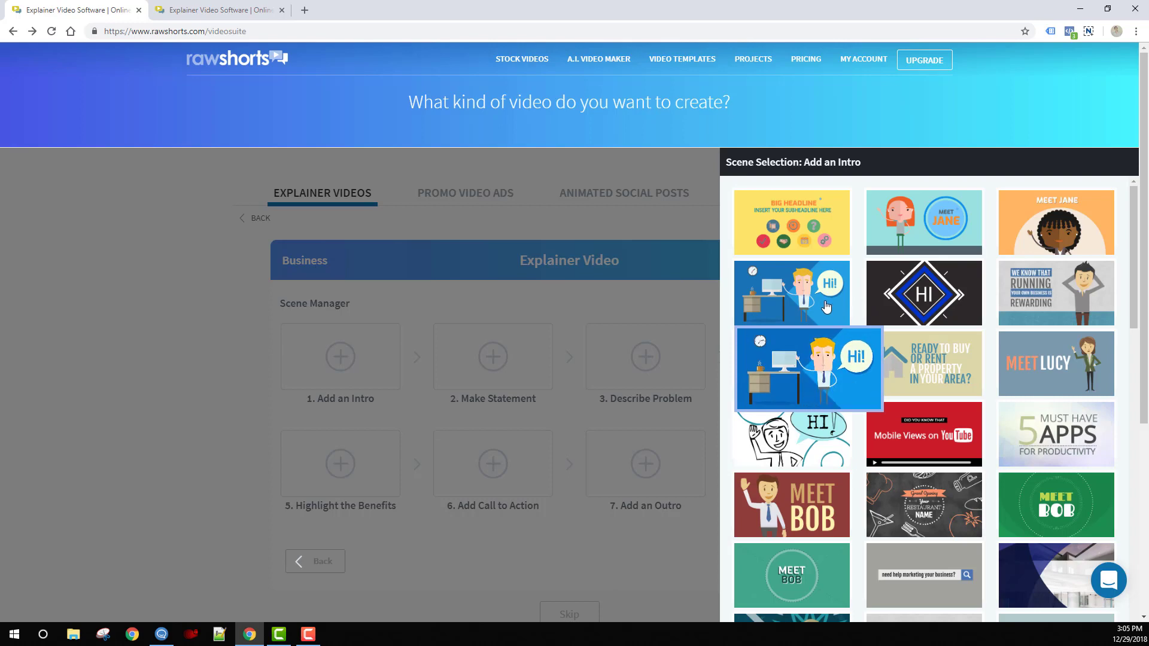
{"action": "scroll", "coordinate": [1044, 281], "scroll_direction": "down", "scroll_amount": 4}
{"action": "mouse_move", "coordinate": [1044, 281]}
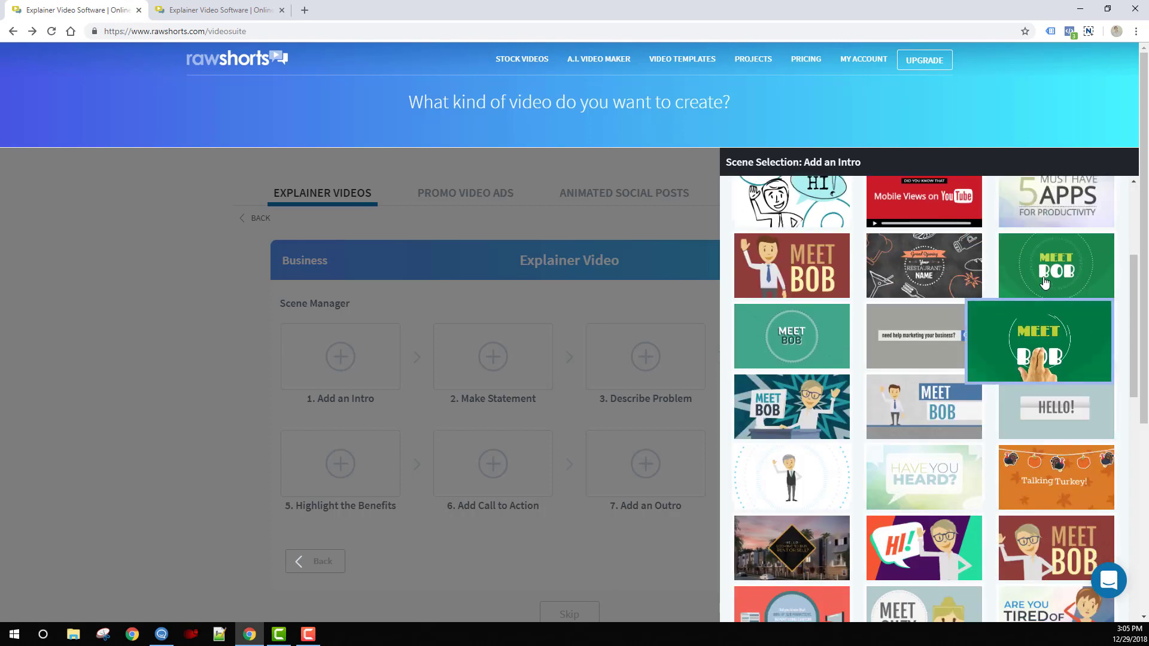
{"action": "mouse_move", "coordinate": [781, 476]}
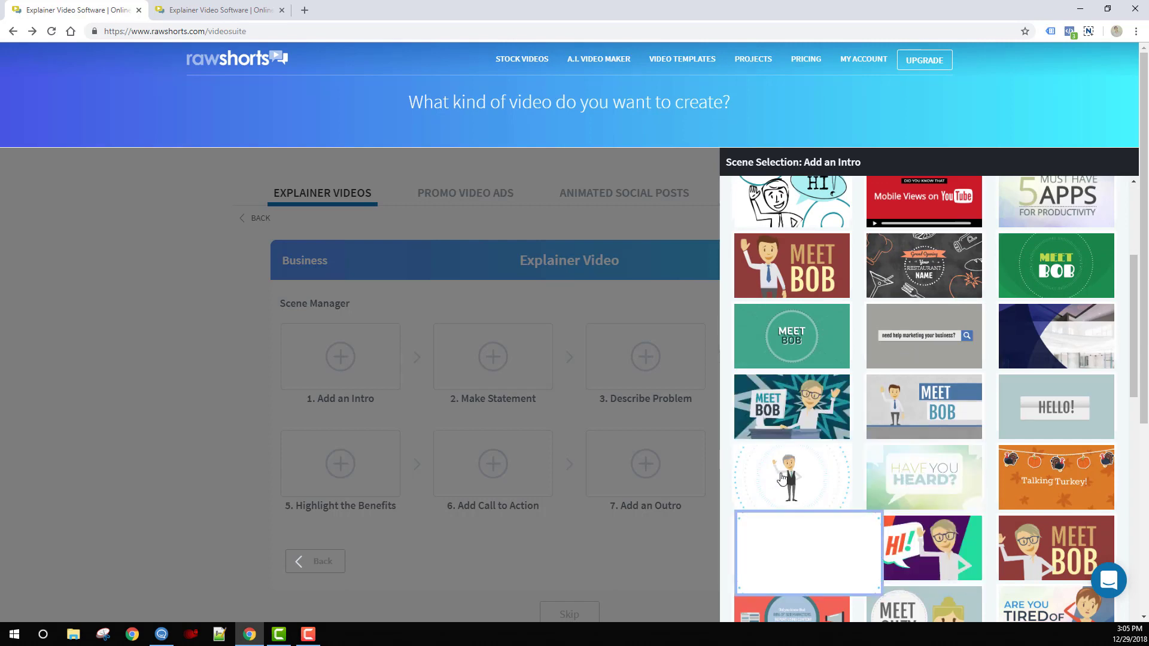
{"action": "scroll", "coordinate": [780, 475], "scroll_direction": "down", "scroll_amount": 1}
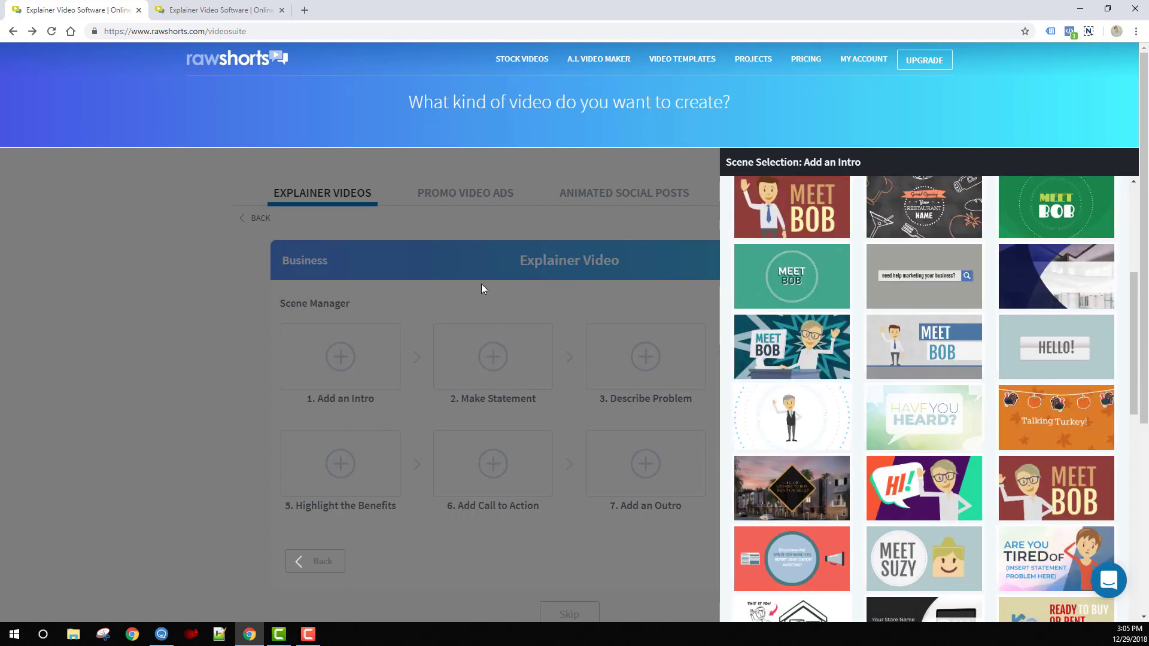
{"action": "left_click", "coordinate": [481, 284]}
{"action": "left_click", "coordinate": [649, 371]}
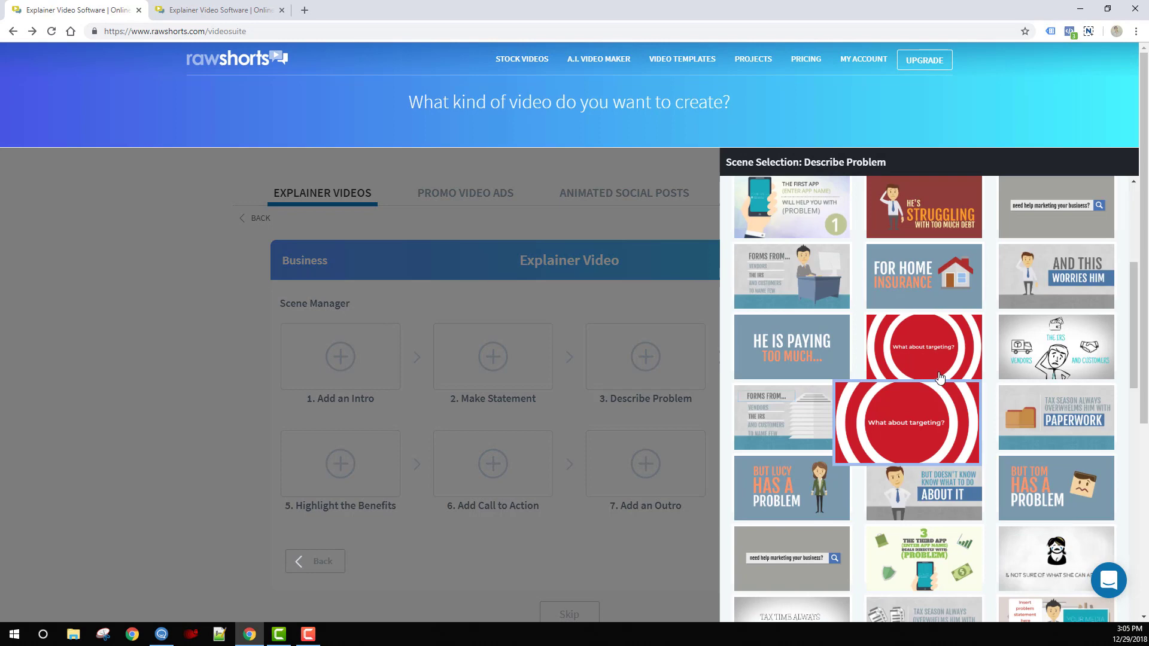
{"action": "mouse_move", "coordinate": [1022, 374]}
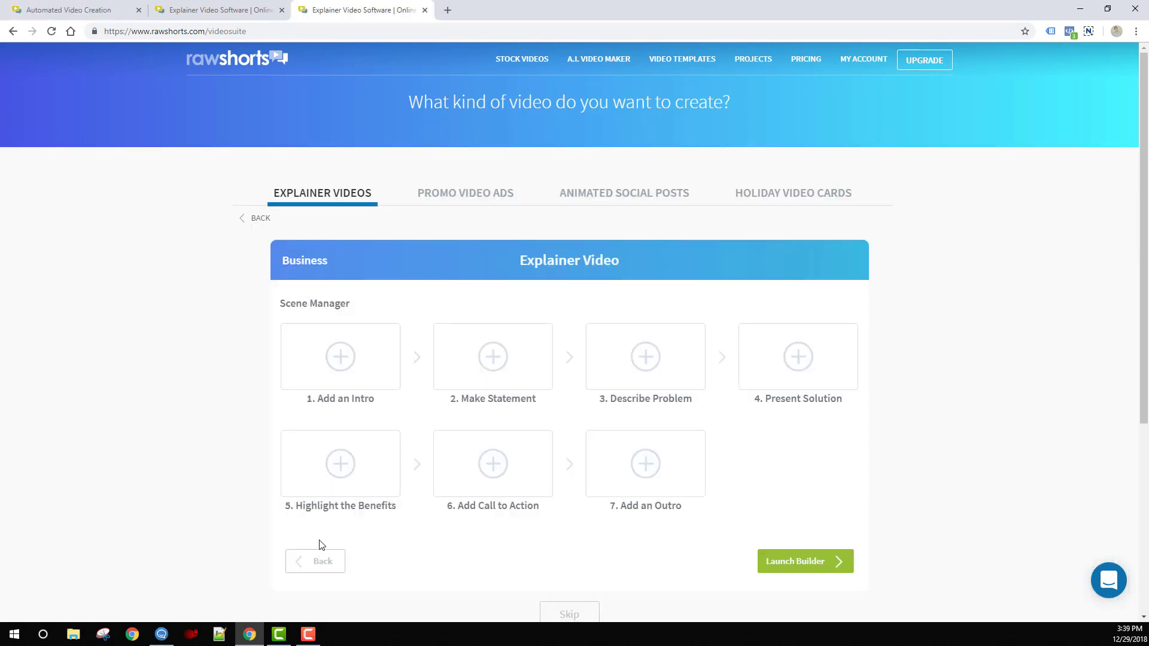
Preview the Internal Communications Meeting Related storyboard, then return to the Business categories.
{"action": "left_click", "coordinate": [314, 562]}
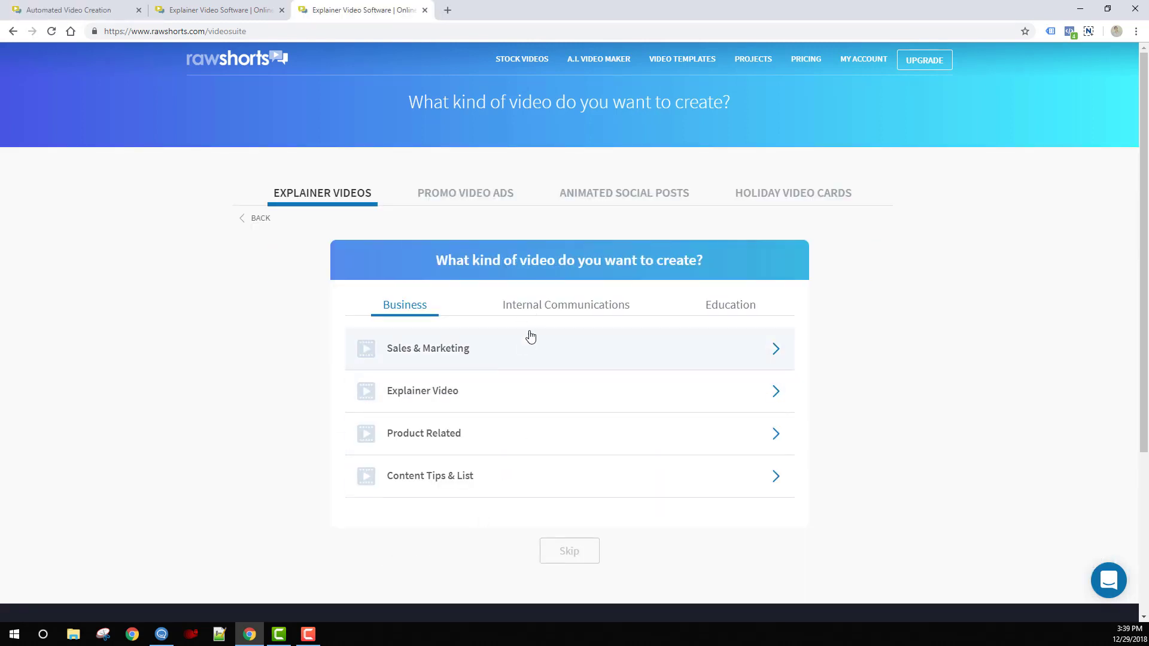
{"action": "left_click", "coordinate": [548, 306]}
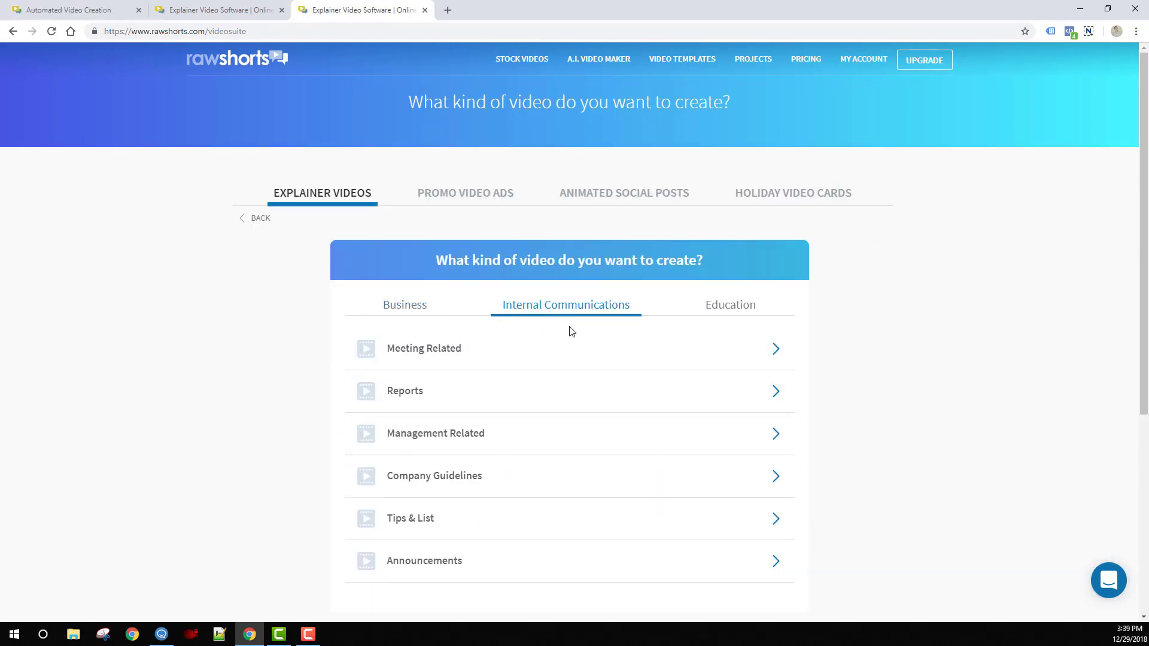
{"action": "left_click", "coordinate": [571, 348]}
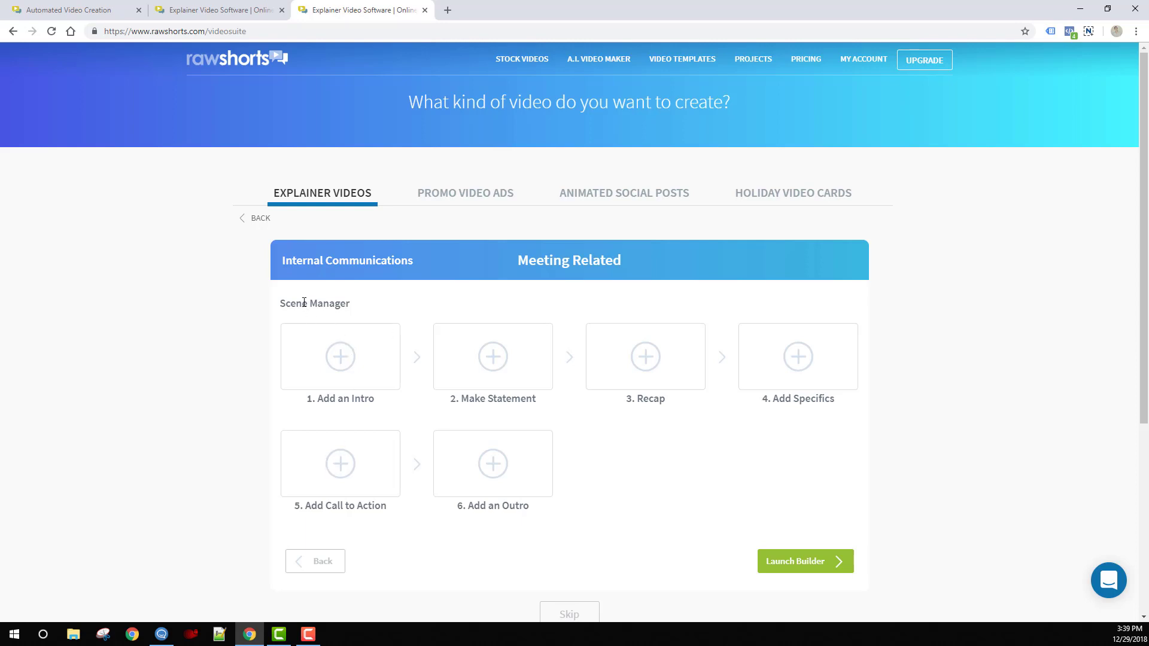
{"action": "left_click", "coordinate": [318, 560]}
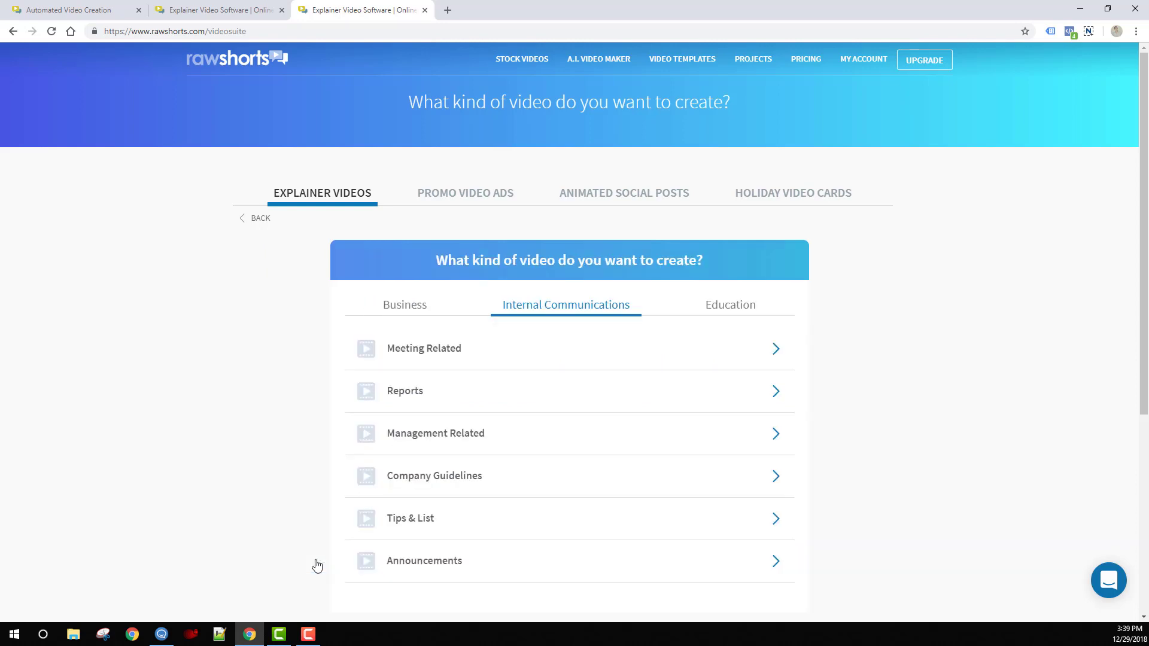
{"action": "left_click", "coordinate": [394, 311]}
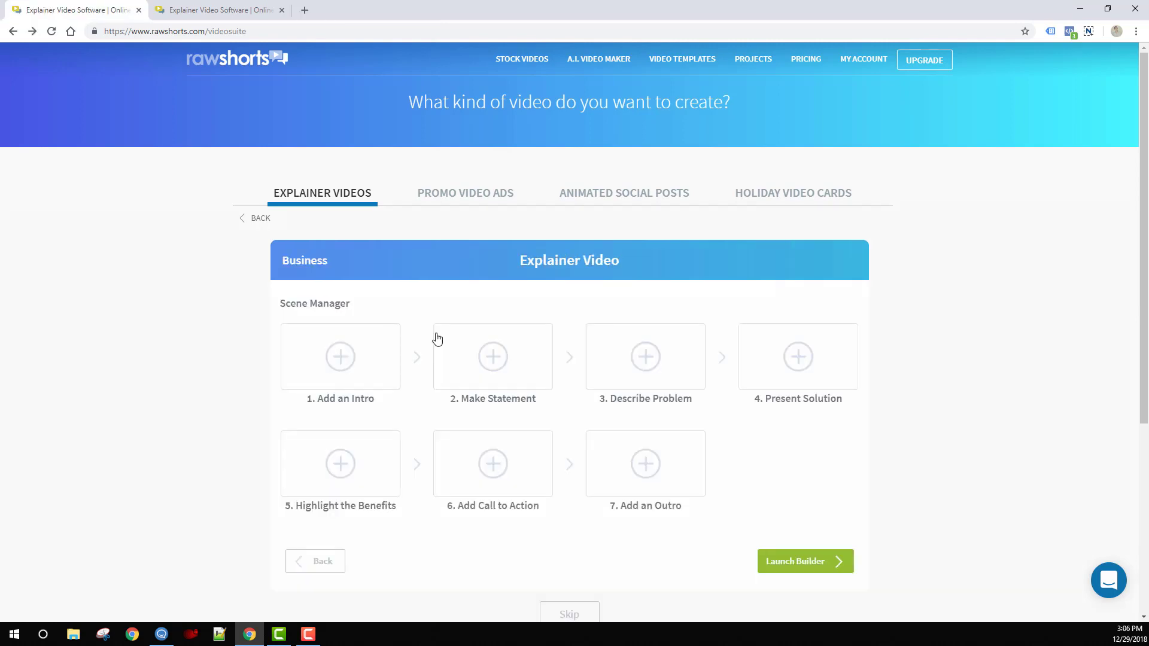
Fill the intro, statement and problem slots with Meet Bob, We Are Growing and a problem scene.
{"action": "left_click", "coordinate": [361, 362]}
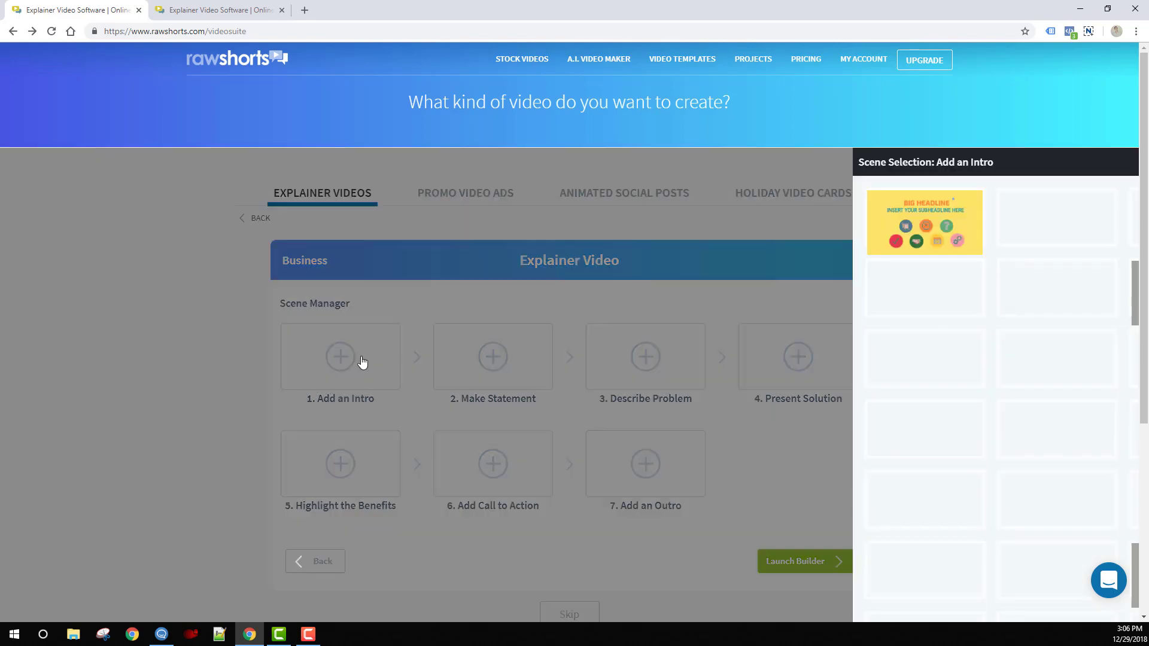
{"action": "scroll", "coordinate": [1056, 479], "scroll_direction": "down", "scroll_amount": 1}
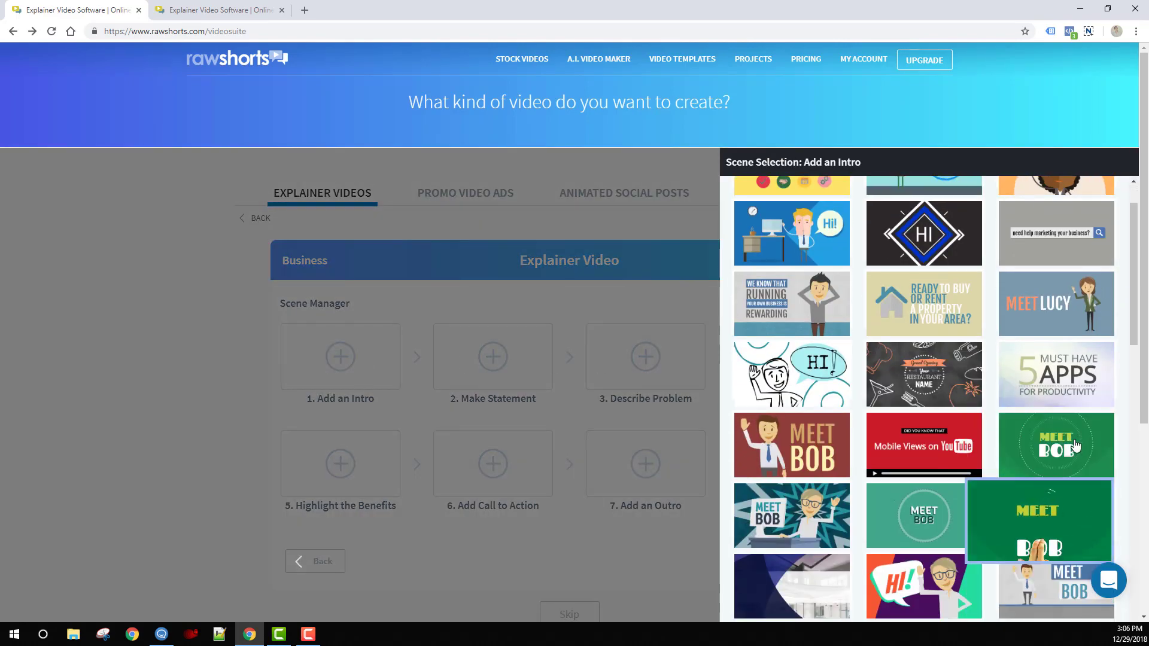
{"action": "left_click", "coordinate": [1071, 446]}
{"action": "left_click", "coordinate": [514, 354]}
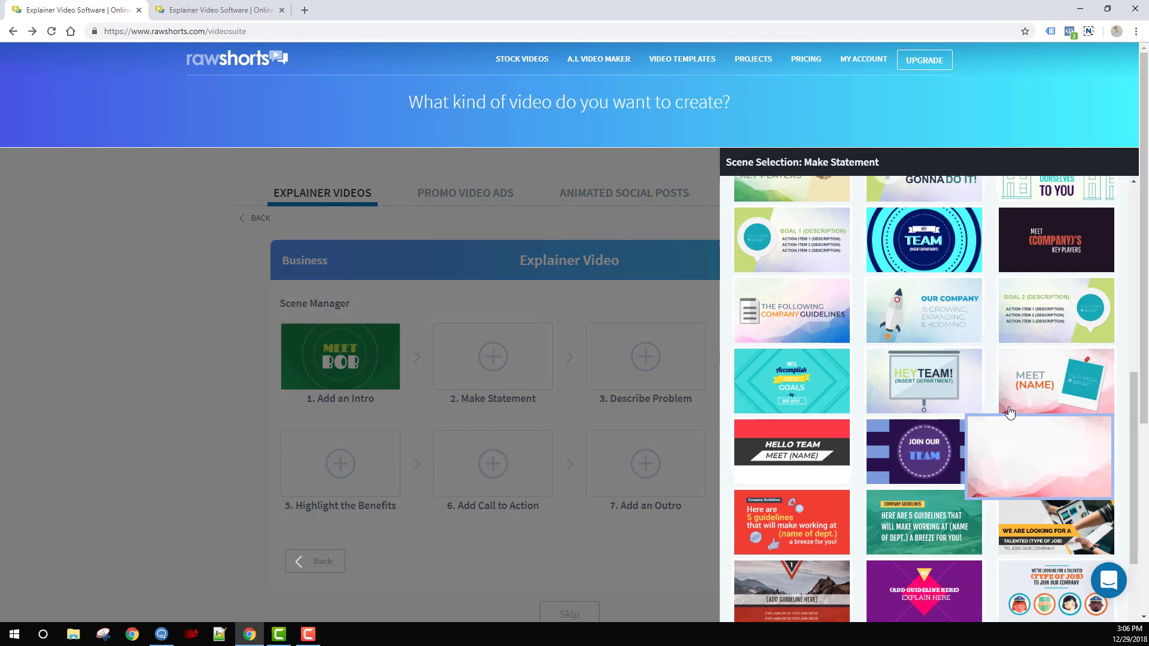
{"action": "scroll", "coordinate": [1001, 462], "scroll_direction": "down", "scroll_amount": 3}
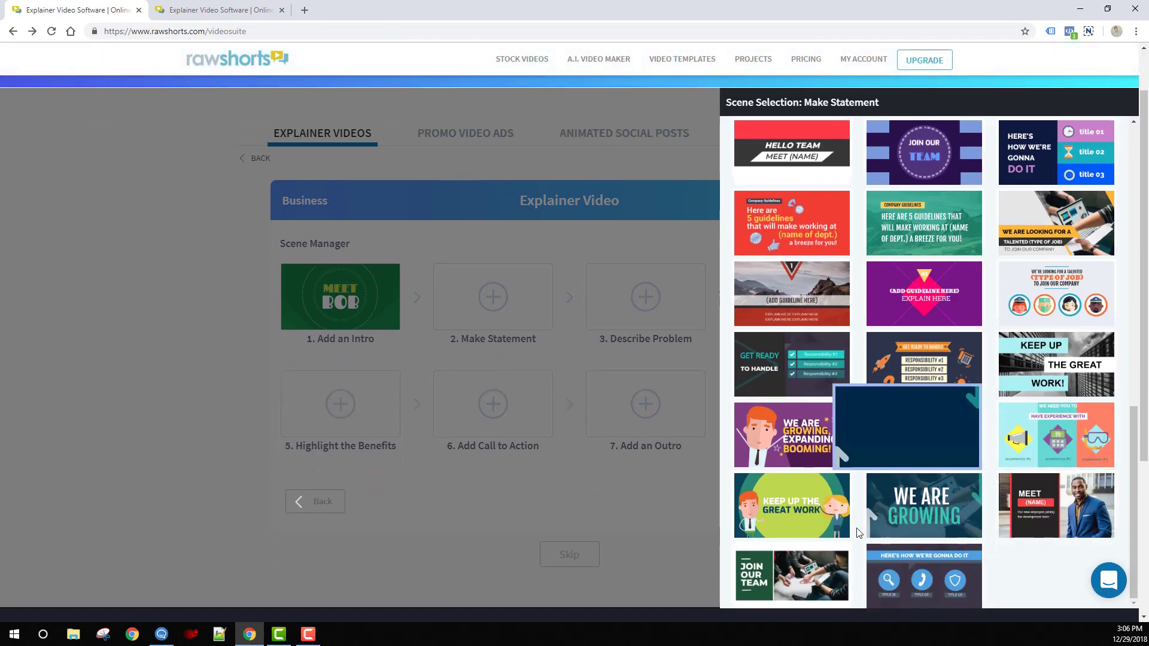
{"action": "left_click", "coordinate": [784, 442]}
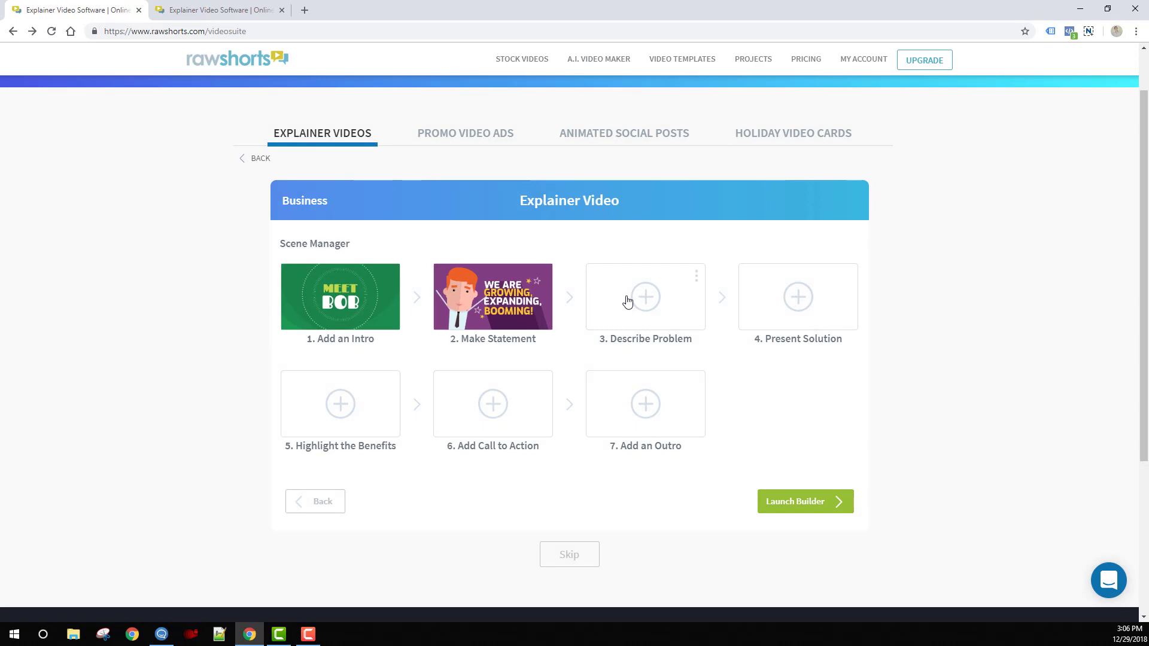
{"action": "left_click", "coordinate": [627, 301]}
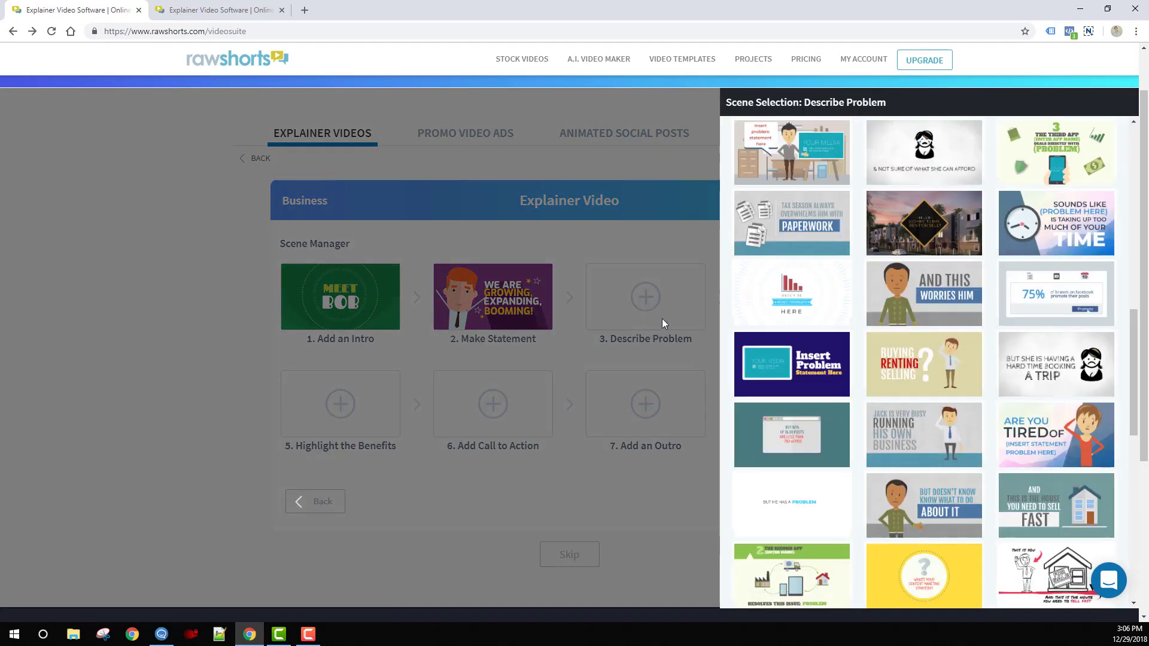
{"action": "scroll", "coordinate": [979, 397], "scroll_direction": "up", "scroll_amount": 12}
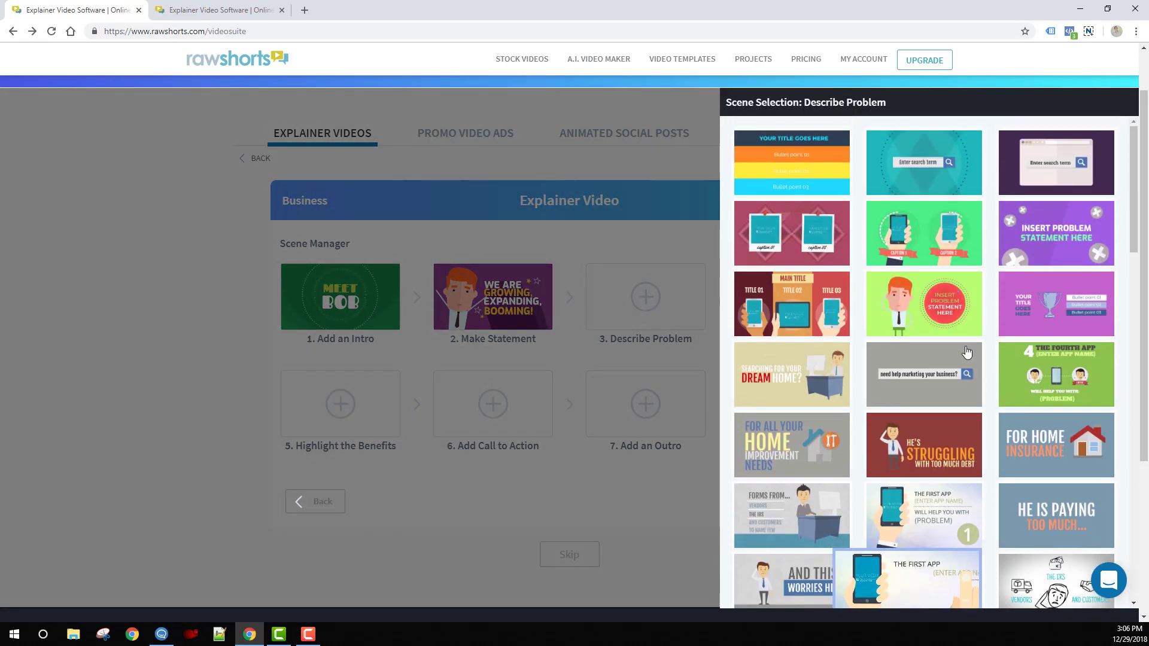
{"action": "left_click", "coordinate": [928, 299]}
Use Big Headline, three-phone detail, The Clock Is Ticking and Problem Solved for the last four slots.
{"action": "left_click", "coordinate": [798, 302]}
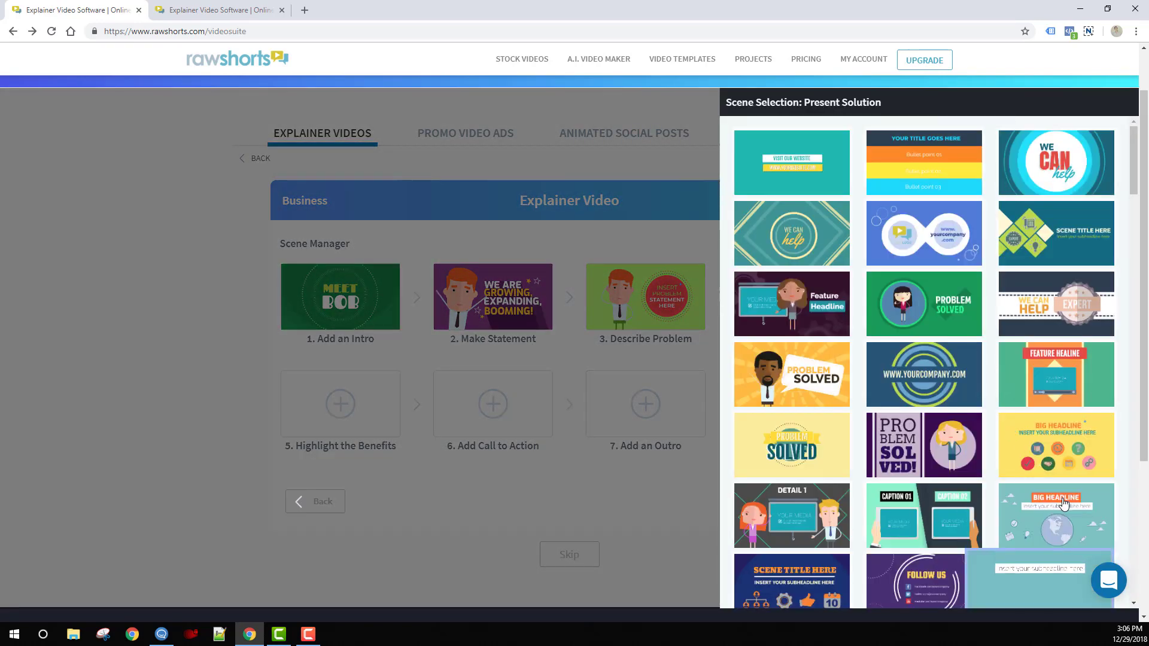
{"action": "scroll", "coordinate": [1017, 359], "scroll_direction": "down", "scroll_amount": 3}
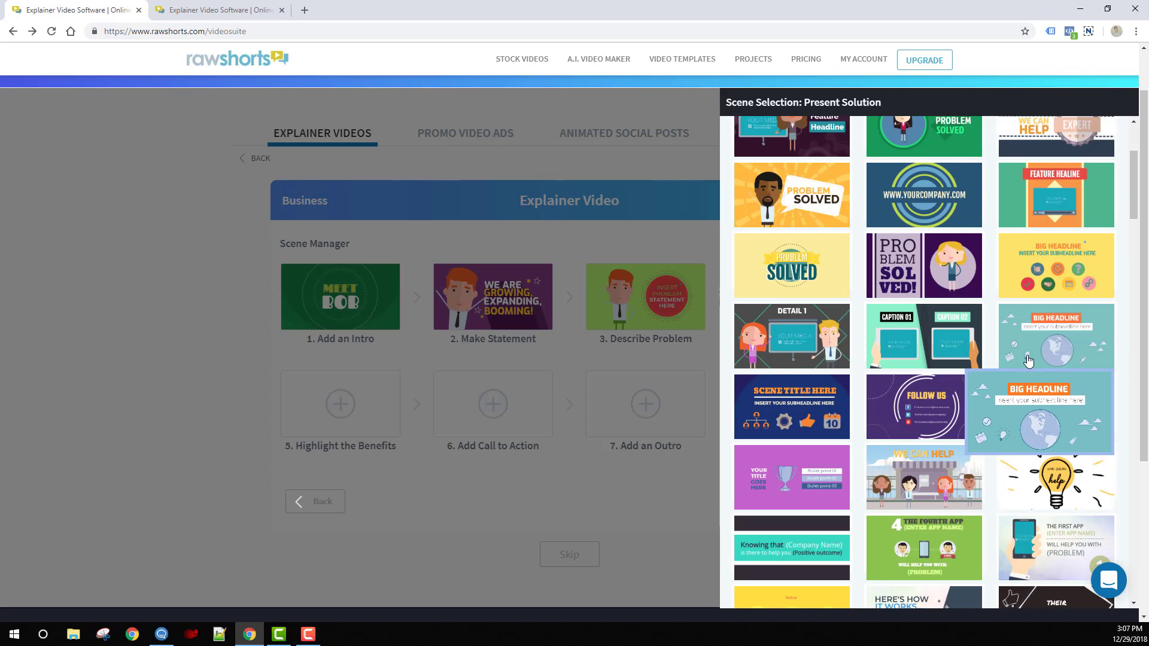
{"action": "left_click", "coordinate": [1028, 361]}
{"action": "left_click", "coordinate": [355, 418]}
{"action": "mouse_move", "coordinate": [905, 442]}
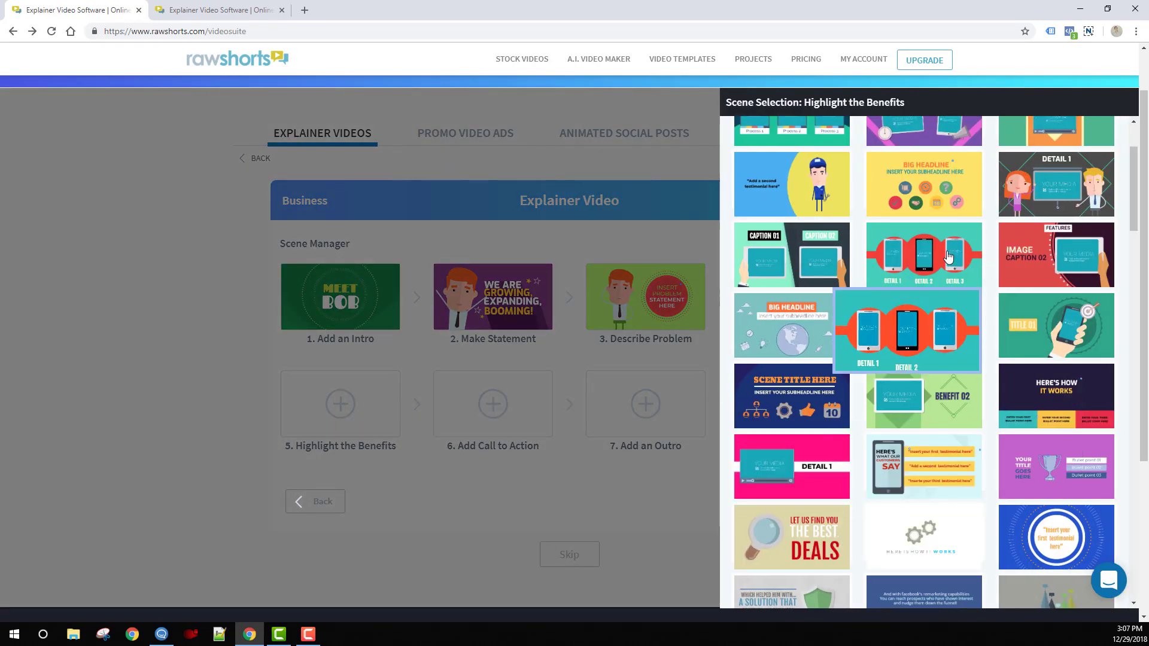
{"action": "left_click", "coordinate": [948, 256]}
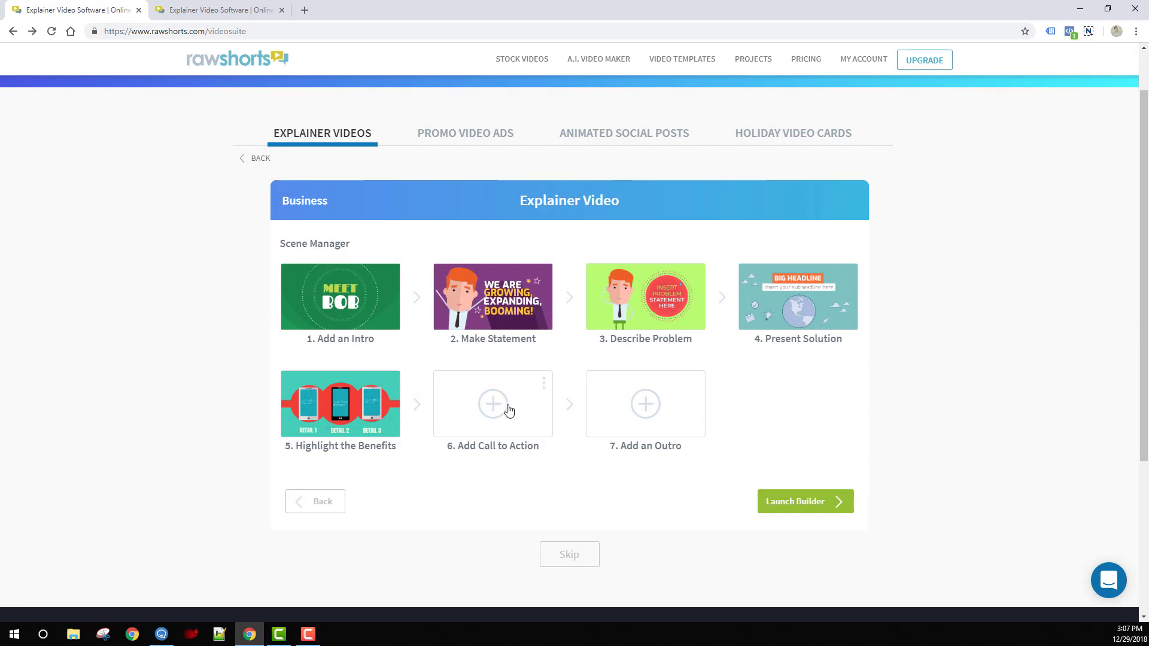
{"action": "left_click", "coordinate": [508, 410]}
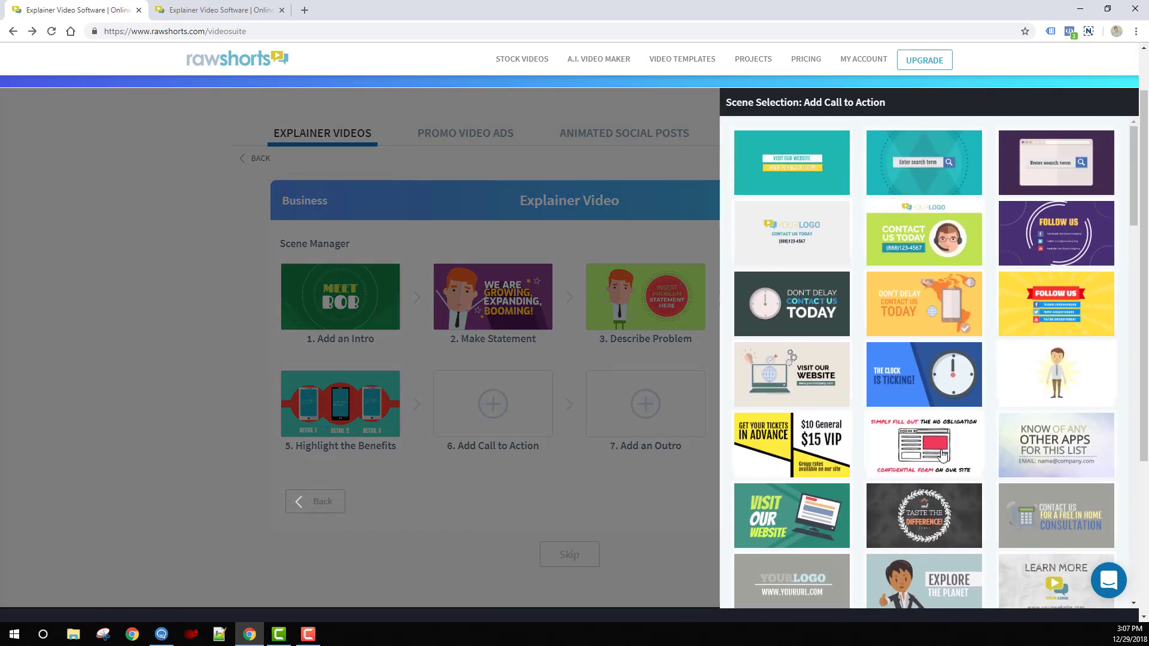
{"action": "mouse_move", "coordinate": [937, 381]}
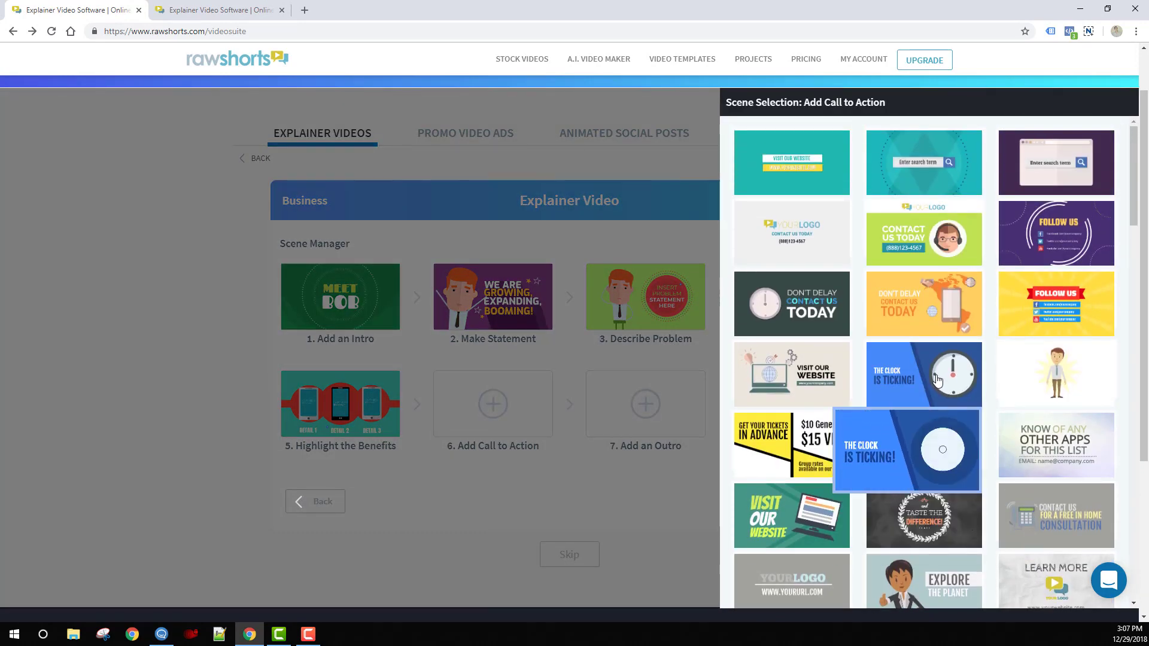
{"action": "left_click", "coordinate": [938, 381]}
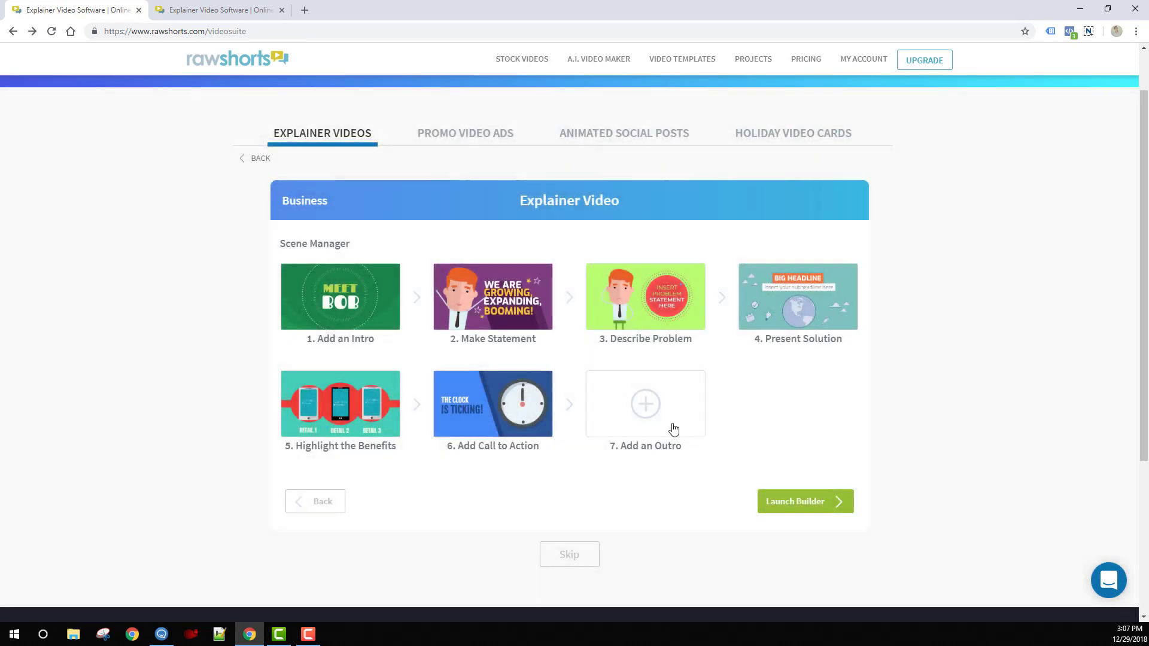
{"action": "left_click", "coordinate": [643, 408]}
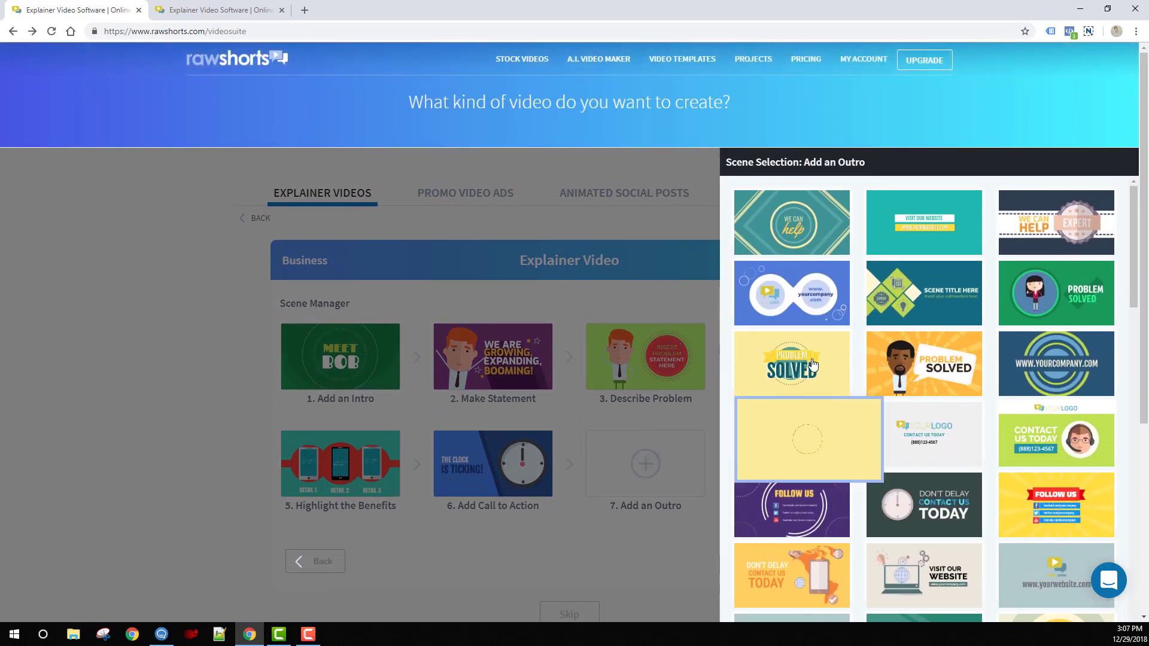
{"action": "left_click", "coordinate": [813, 364]}
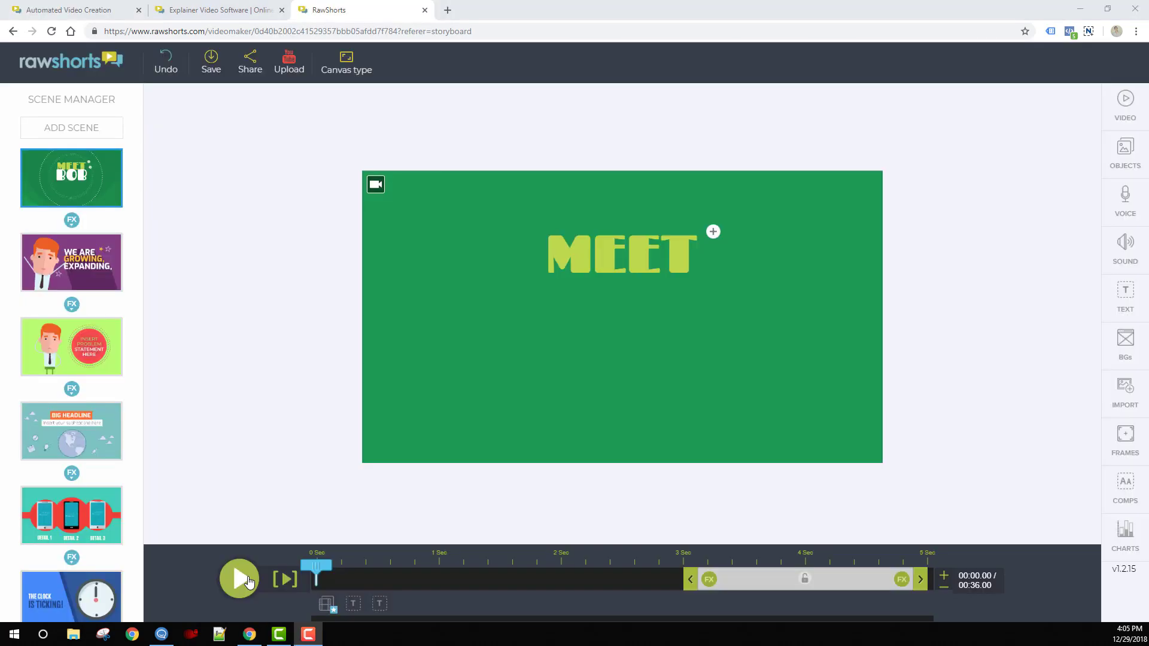
Play the 36-second seven-scene preview, then replay it from the first scene.
{"action": "left_click", "coordinate": [249, 581]}
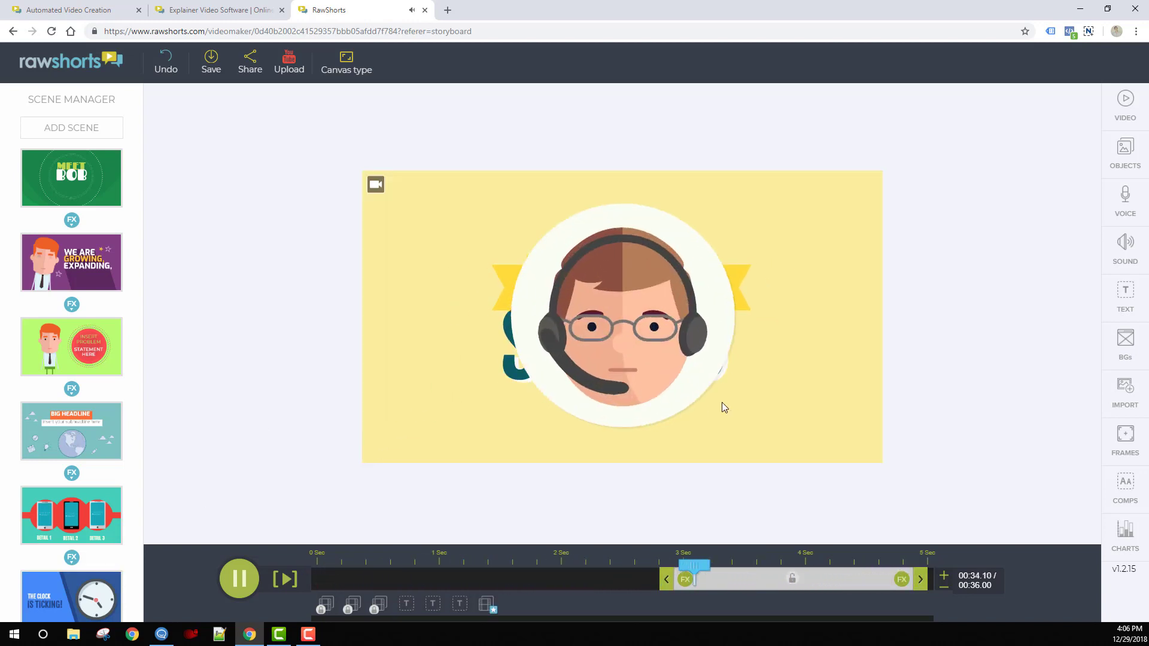
{"action": "left_click", "coordinate": [240, 578]}
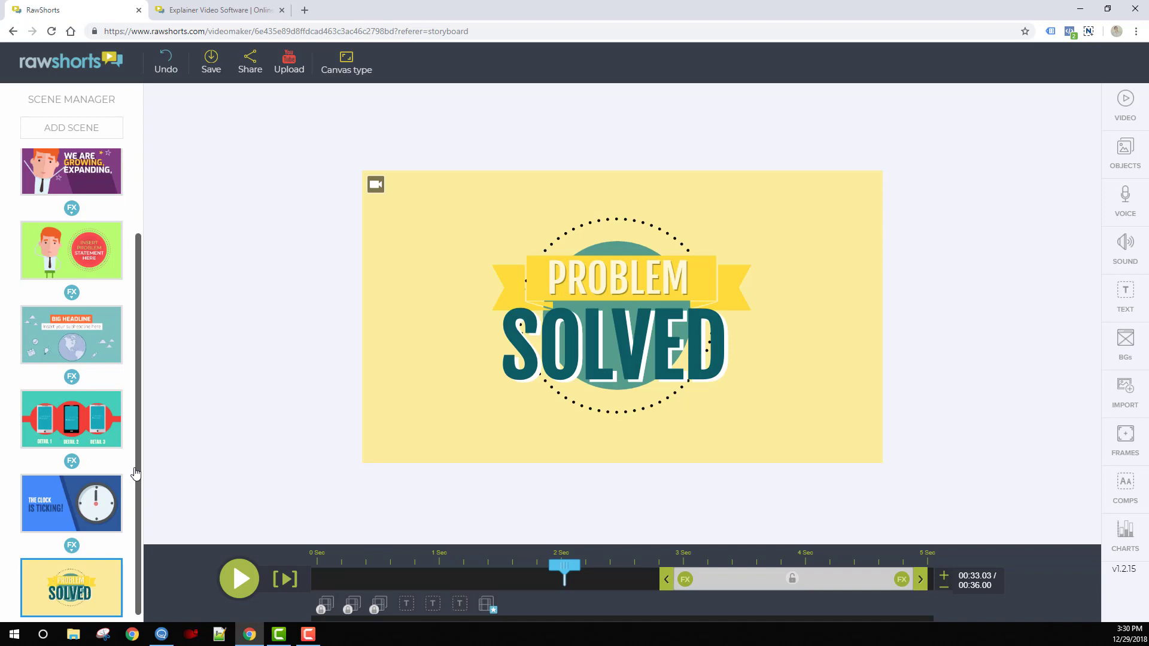
{"action": "left_click", "coordinate": [54, 504]}
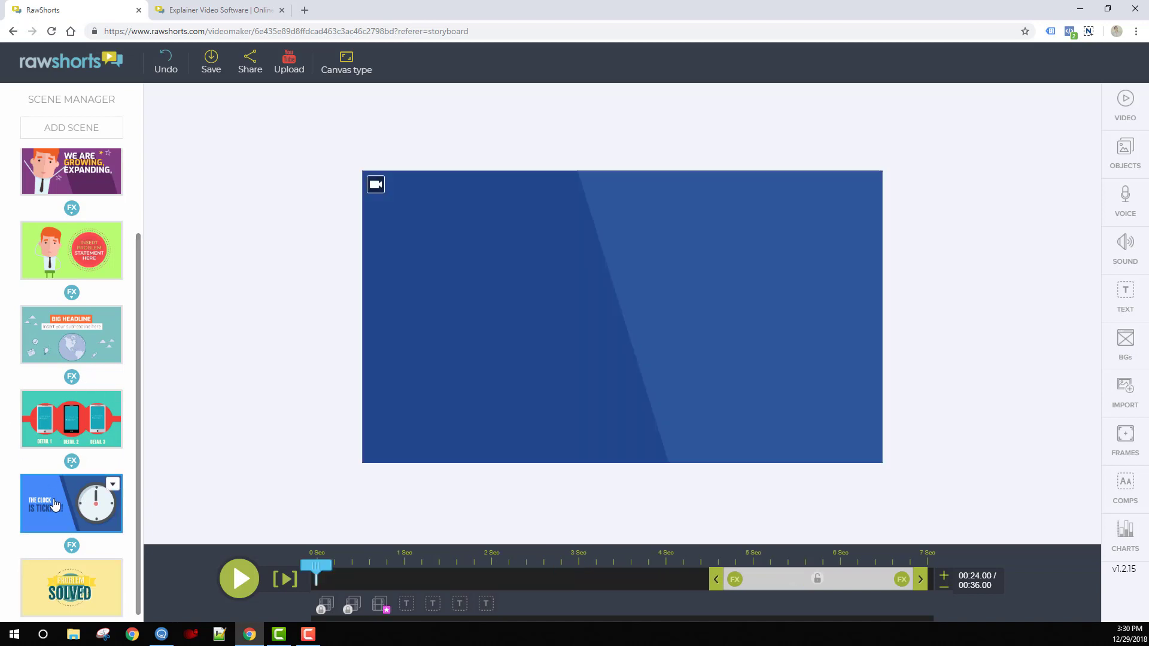
{"action": "left_click", "coordinate": [679, 579]}
{"action": "left_click_drag", "start_coordinate": [679, 578], "coordinate": [791, 579]}
{"action": "left_click", "coordinate": [449, 345]}
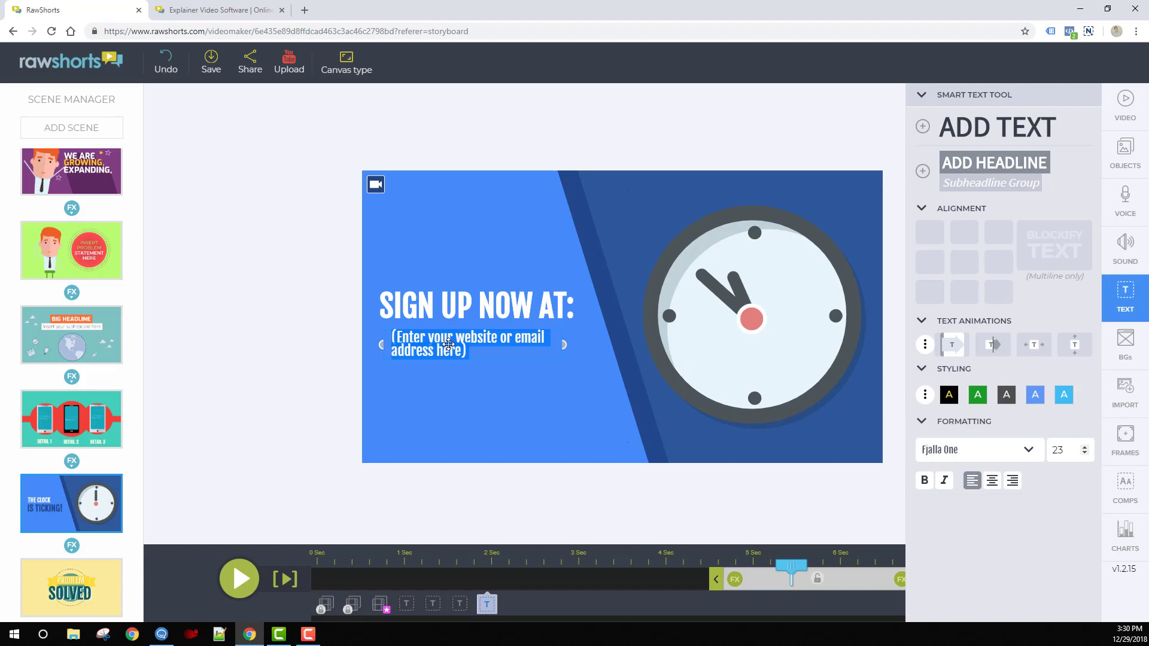
{"action": "type", "text": "W"}
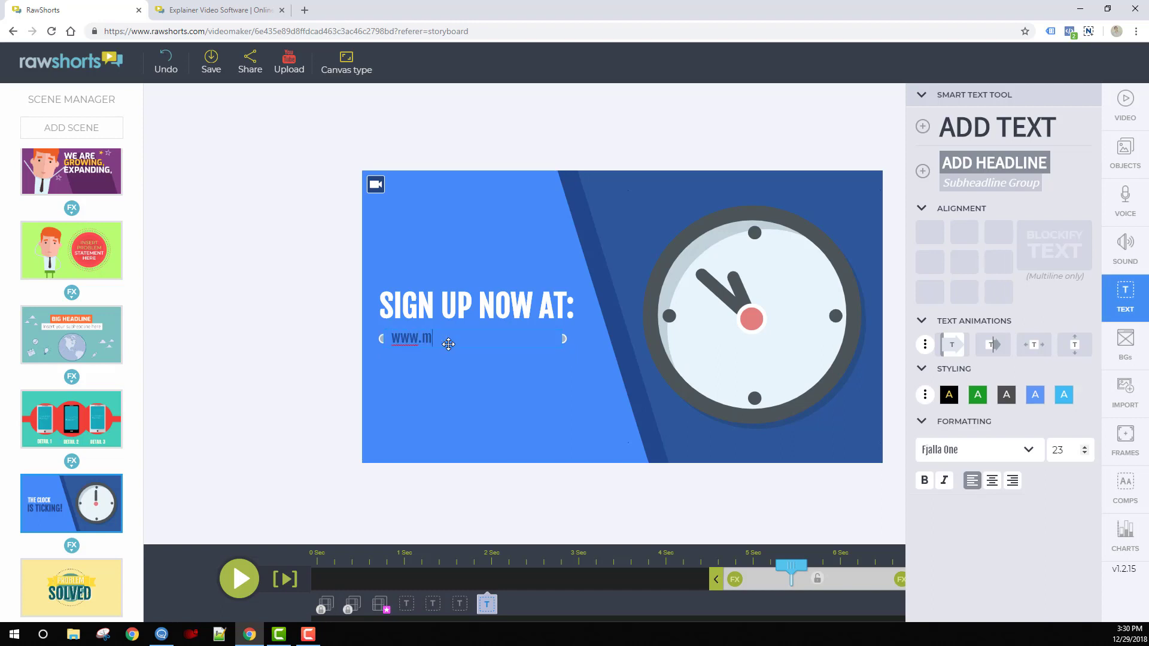
{"action": "type", "text": "ww.mystie"}
{"action": "left_click", "coordinate": [494, 443]}
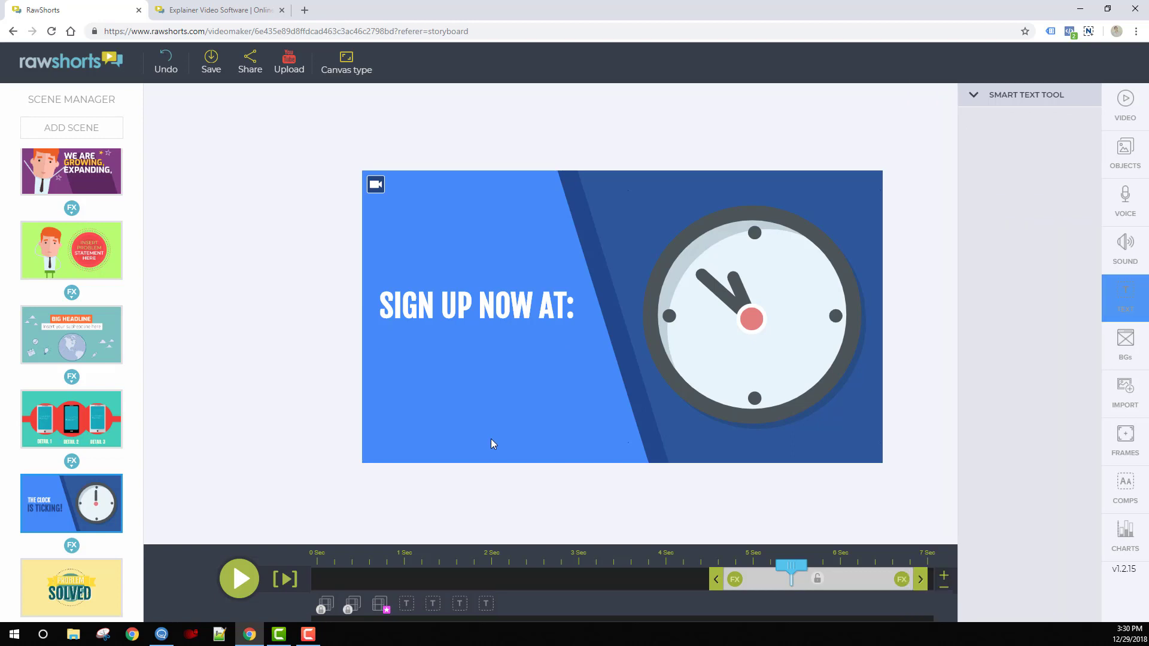
Set the website text font to Bungee Inline with a magenta highlight bar.
{"action": "left_click", "coordinate": [456, 340]}
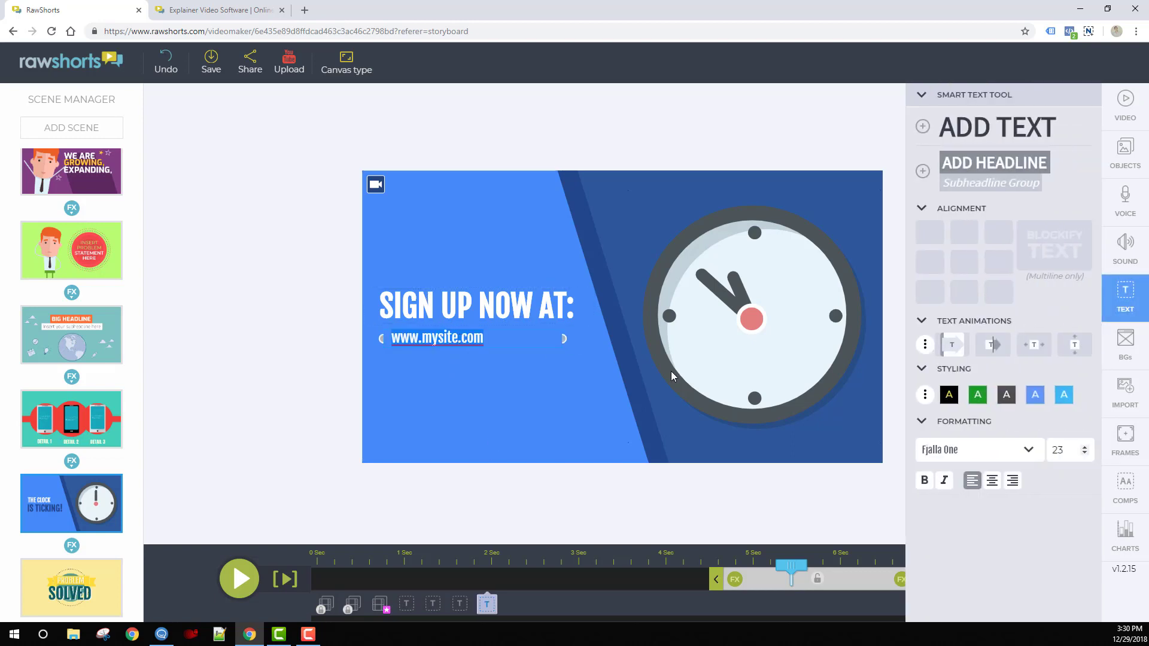
{"action": "left_click", "coordinate": [1019, 450]}
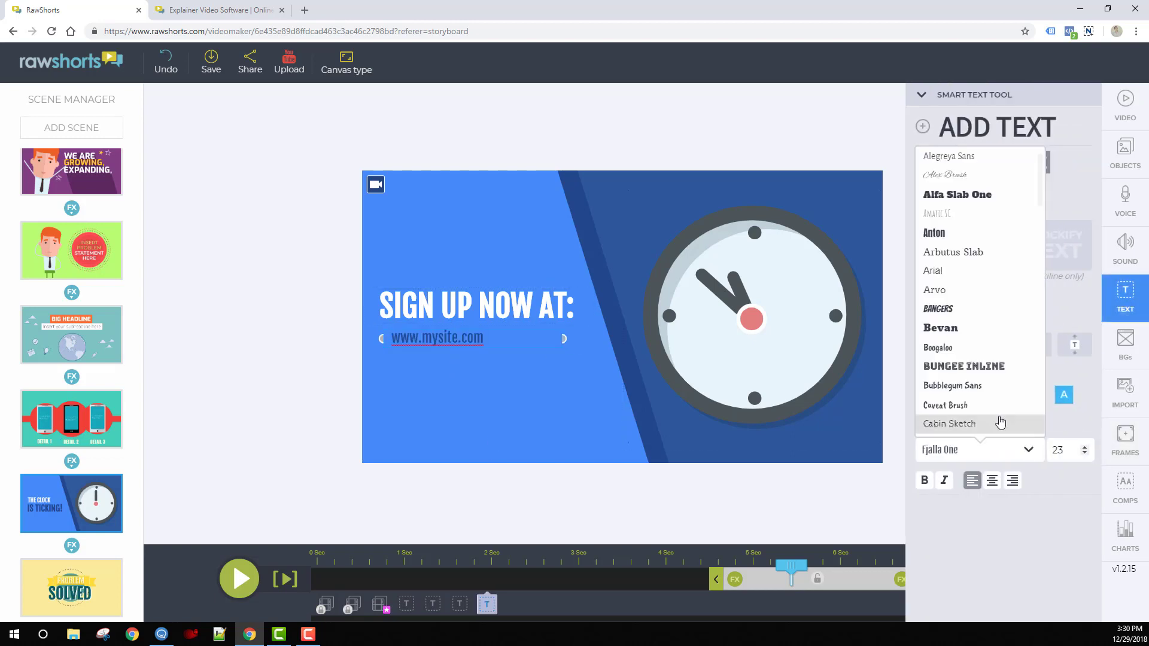
{"action": "left_click", "coordinate": [965, 368]}
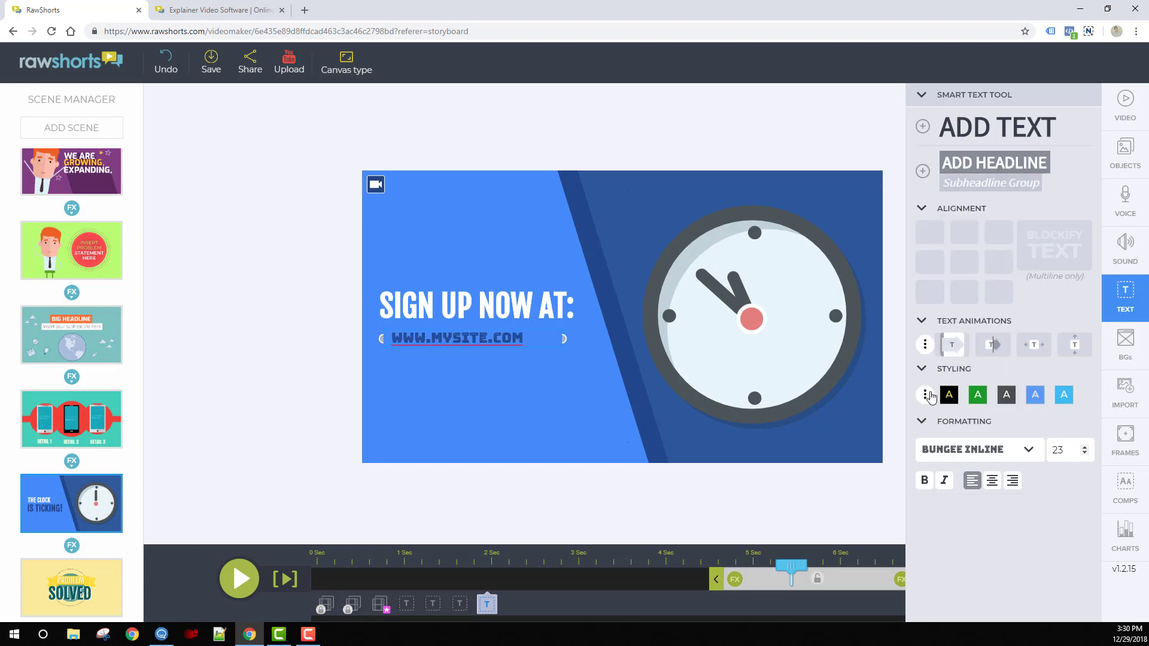
{"action": "left_click", "coordinate": [930, 397]}
{"action": "left_click", "coordinate": [680, 410]}
{"action": "left_click", "coordinate": [551, 403]}
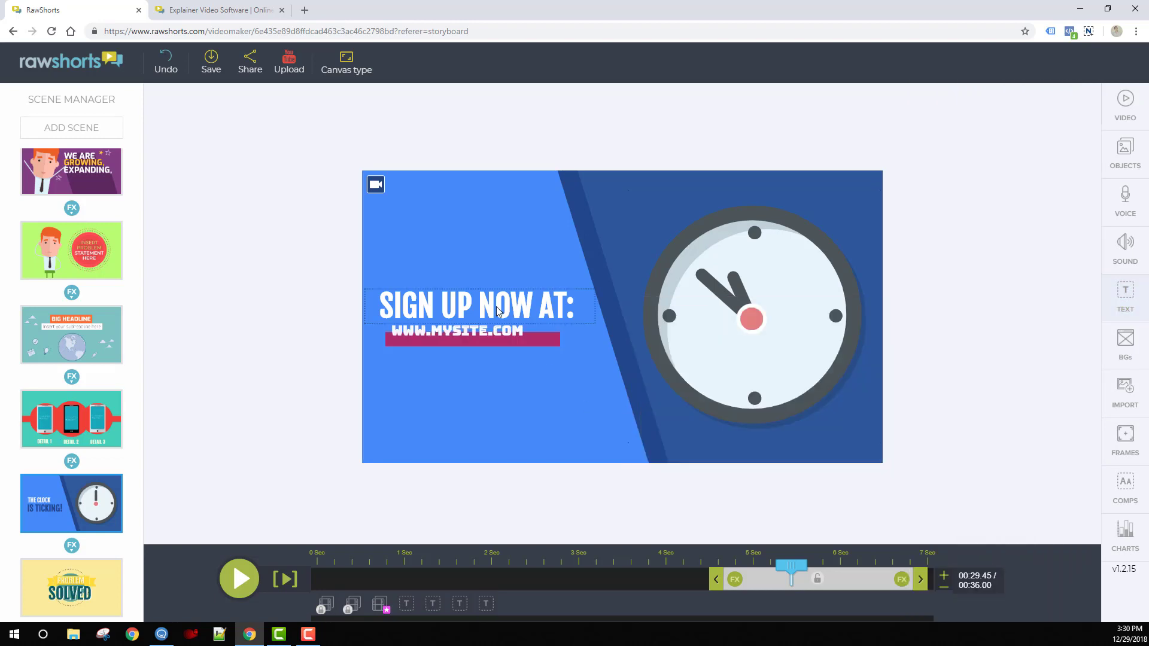
{"action": "left_click", "coordinate": [677, 309]}
Shift the clock left and replace it with the thumbs-up icon from the Business category.
{"action": "left_click_drag", "start_coordinate": [890, 196], "coordinate": [814, 198]}
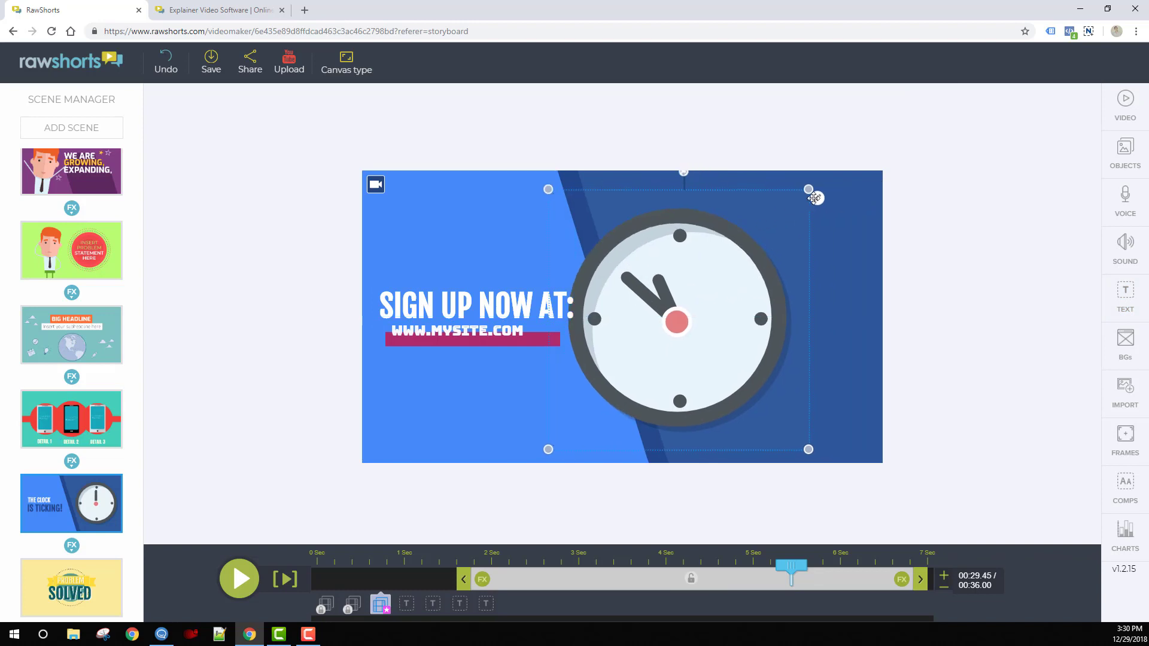
{"action": "left_click", "coordinate": [816, 198]}
{"action": "mouse_move", "coordinate": [830, 228]}
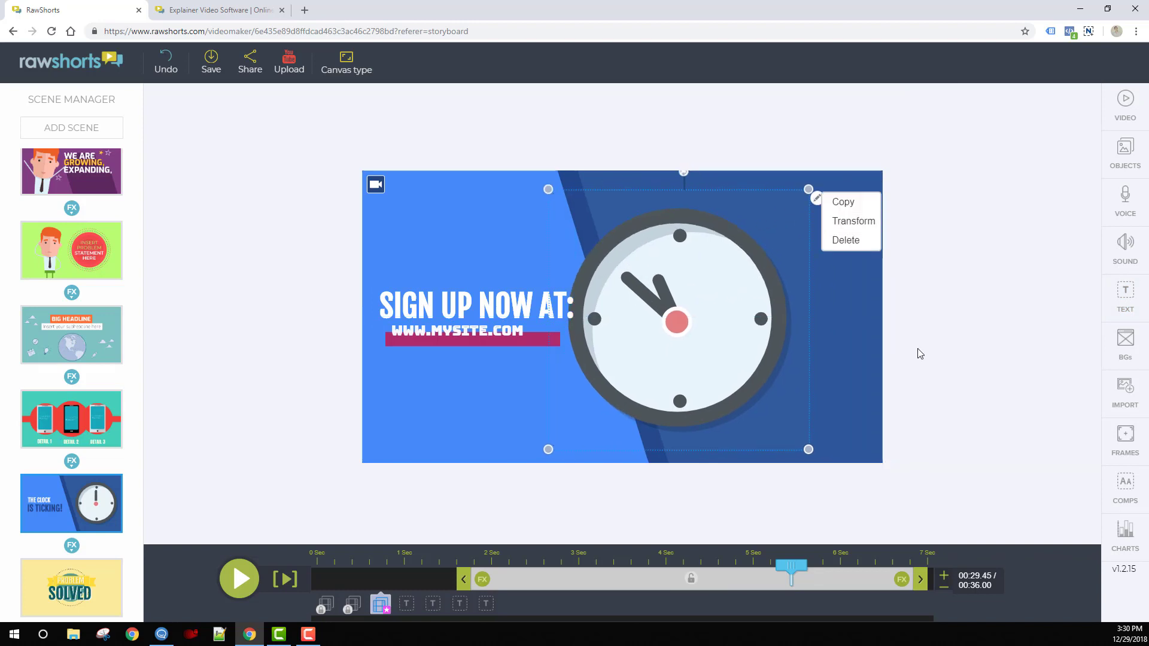
{"action": "mouse_move", "coordinate": [856, 223]}
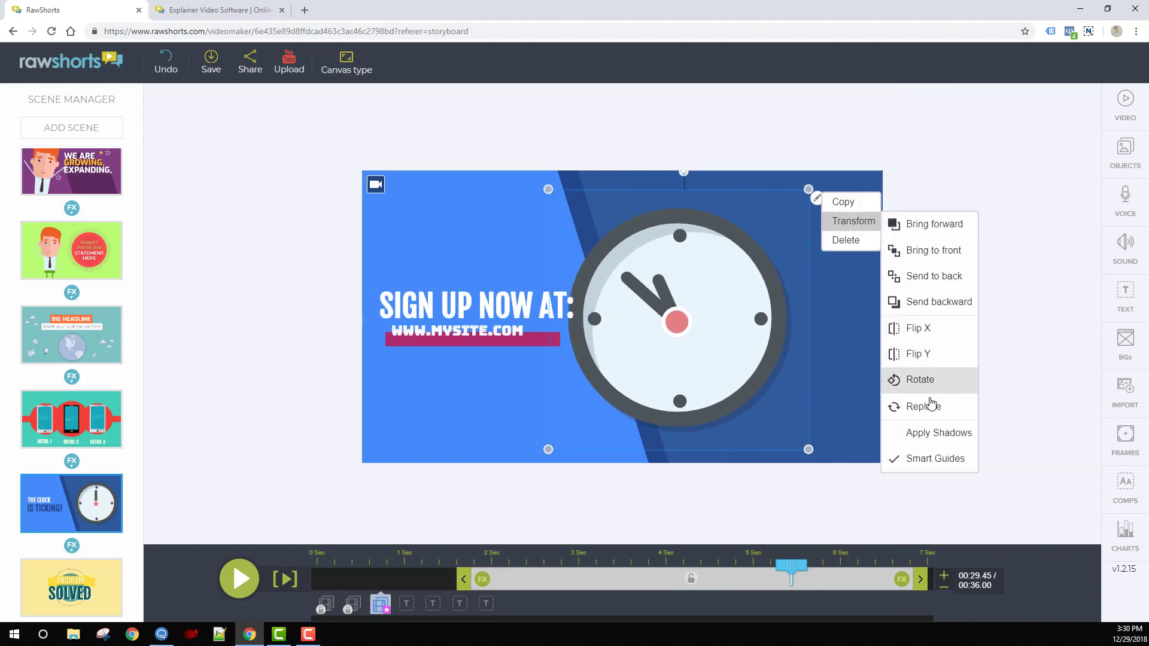
{"action": "left_click", "coordinate": [927, 406]}
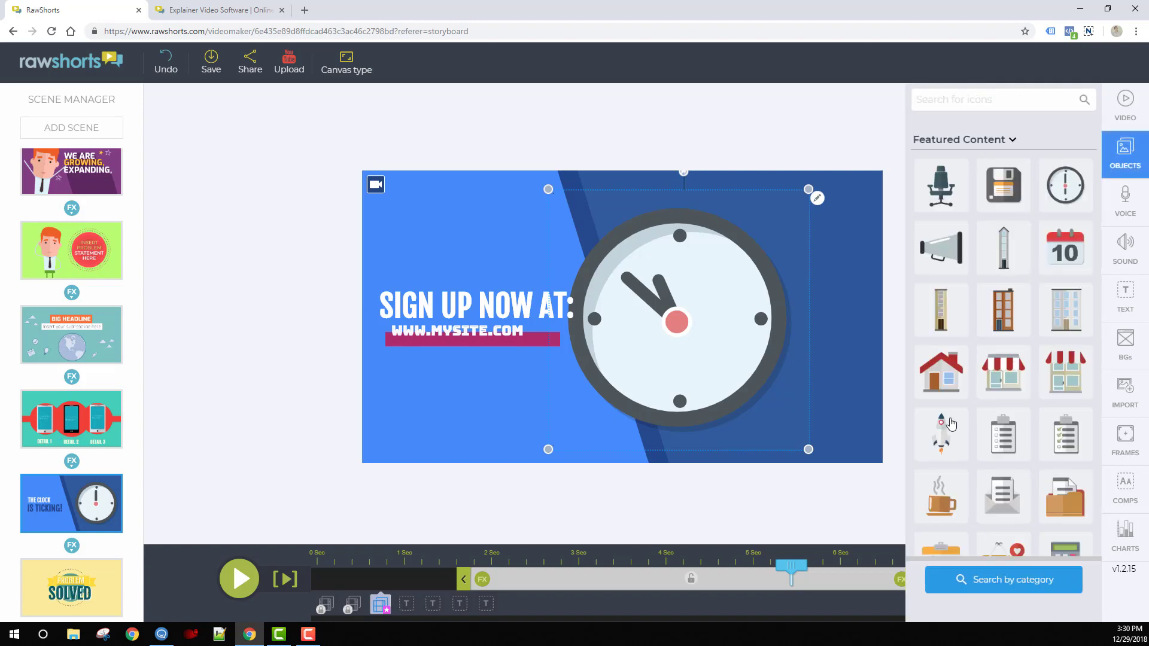
{"action": "left_click", "coordinate": [993, 143]}
{"action": "left_click", "coordinate": [929, 259]}
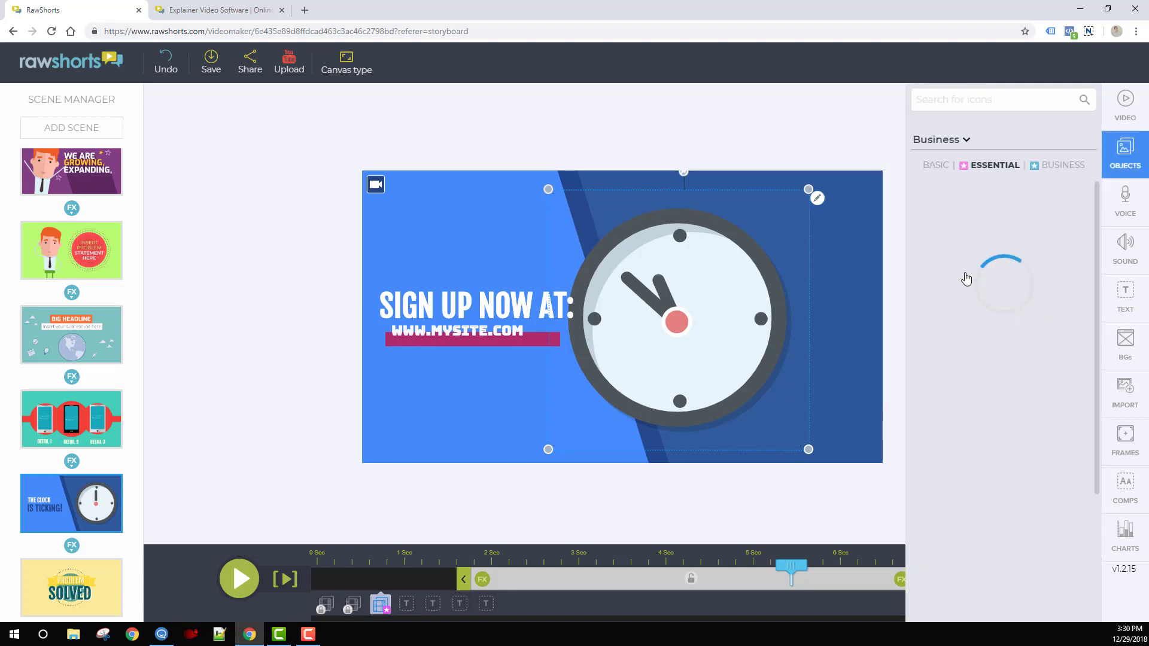
{"action": "scroll", "coordinate": [940, 306], "scroll_direction": "down", "scroll_amount": 5}
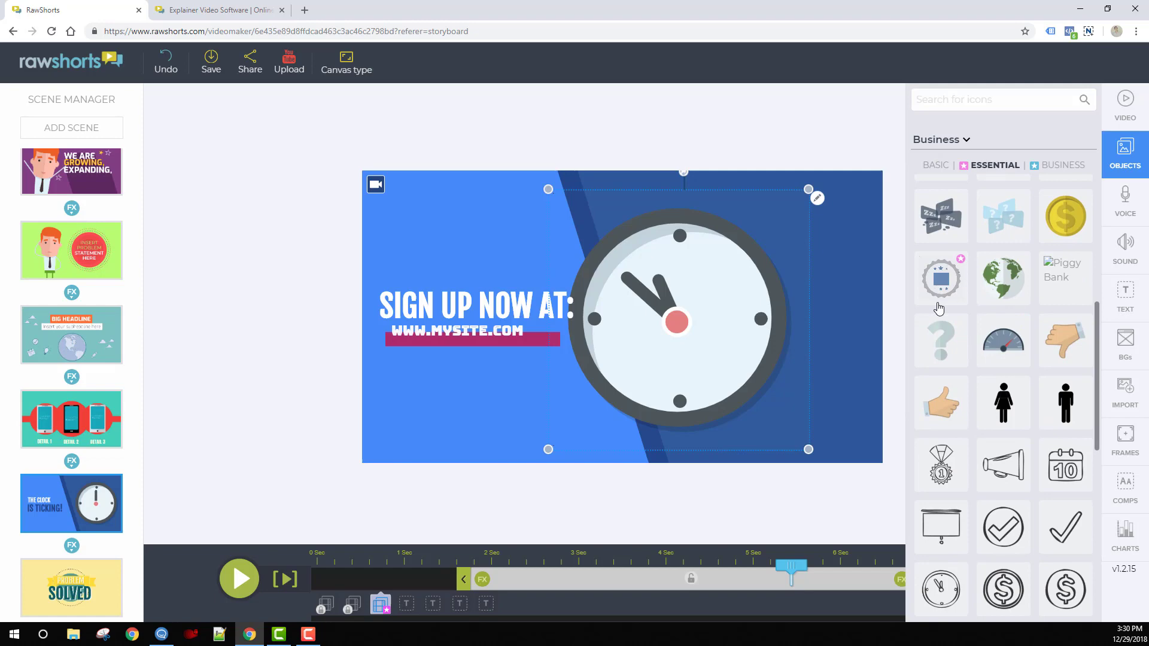
{"action": "left_click", "coordinate": [941, 403]}
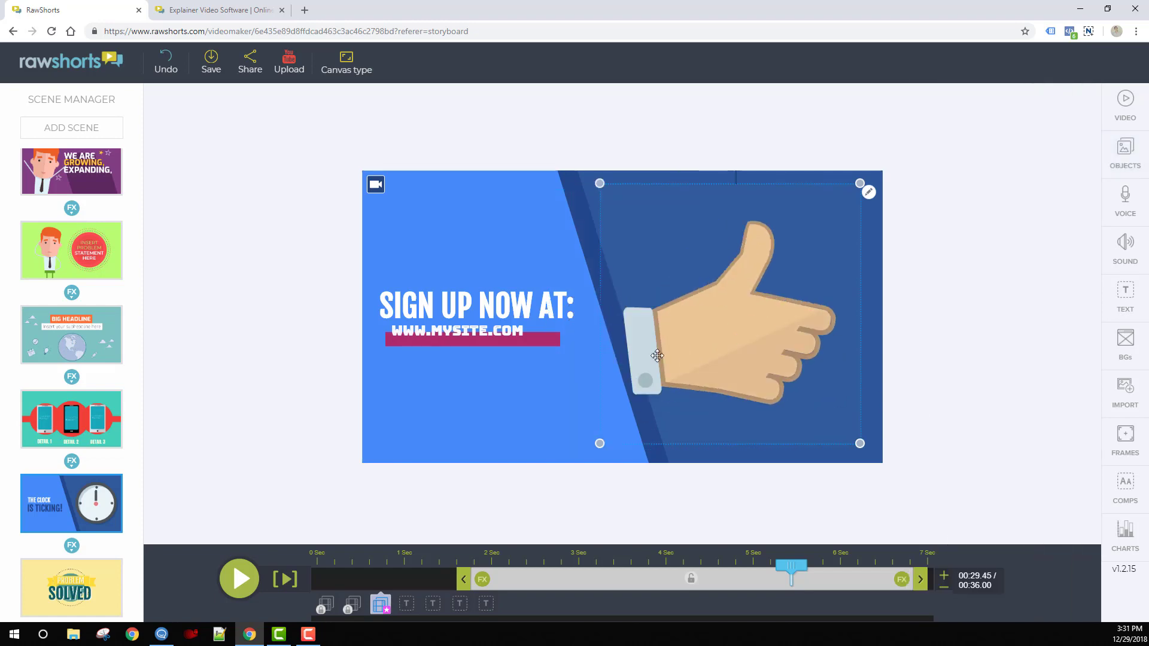